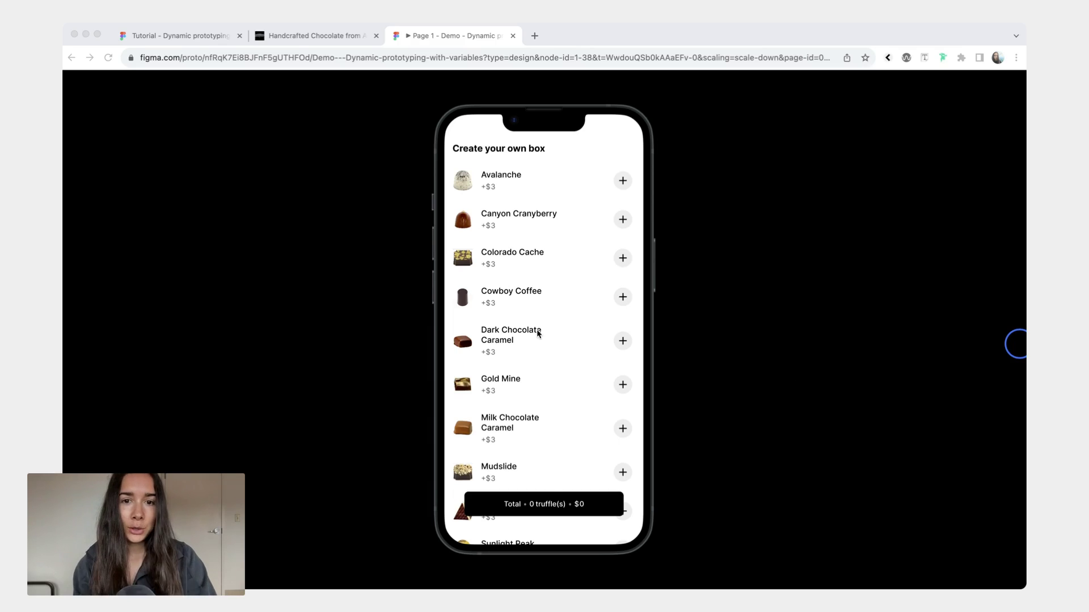
Step: In the prototype demo, add two Avalanche truffles and one Gold Mine truffle
scroll(538, 334, "down", 3)
scroll(538, 333, "up", 3)
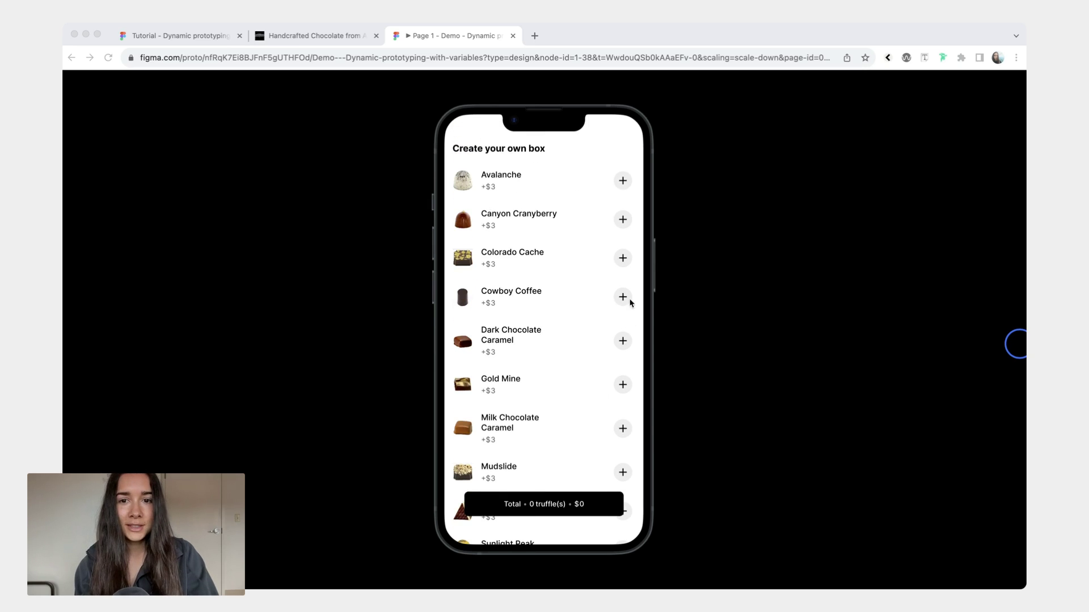
left_click(624, 179)
left_click(623, 179)
left_click(624, 180)
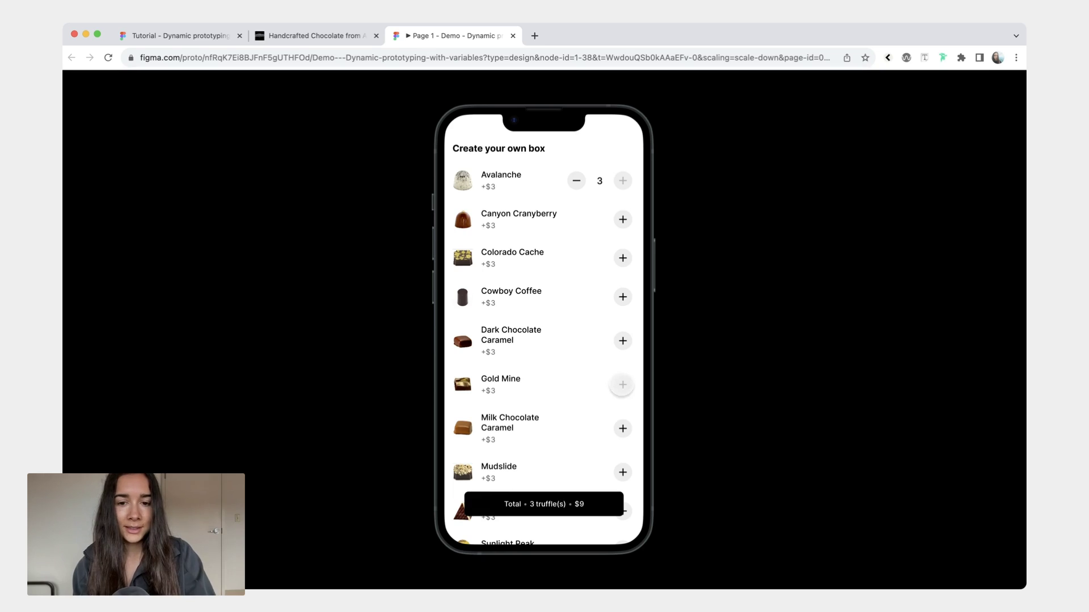
left_click(622, 385)
Step: Add Mudslide truffles, add then remove a Sunlight Peak, and return to the design file
scroll(621, 338, "down", 4)
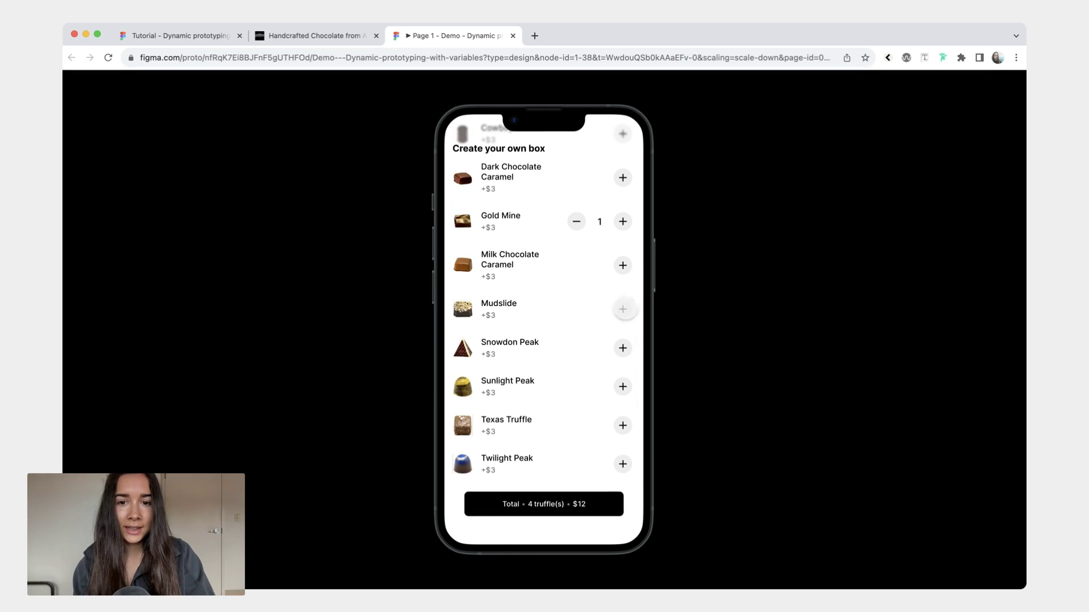
left_click(624, 310)
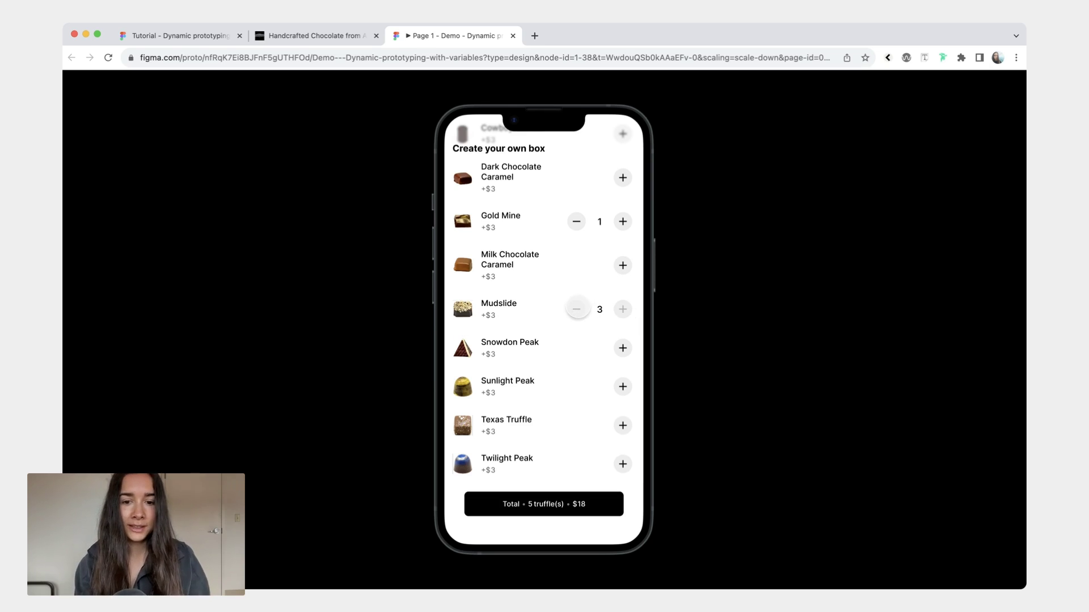
left_click(622, 386)
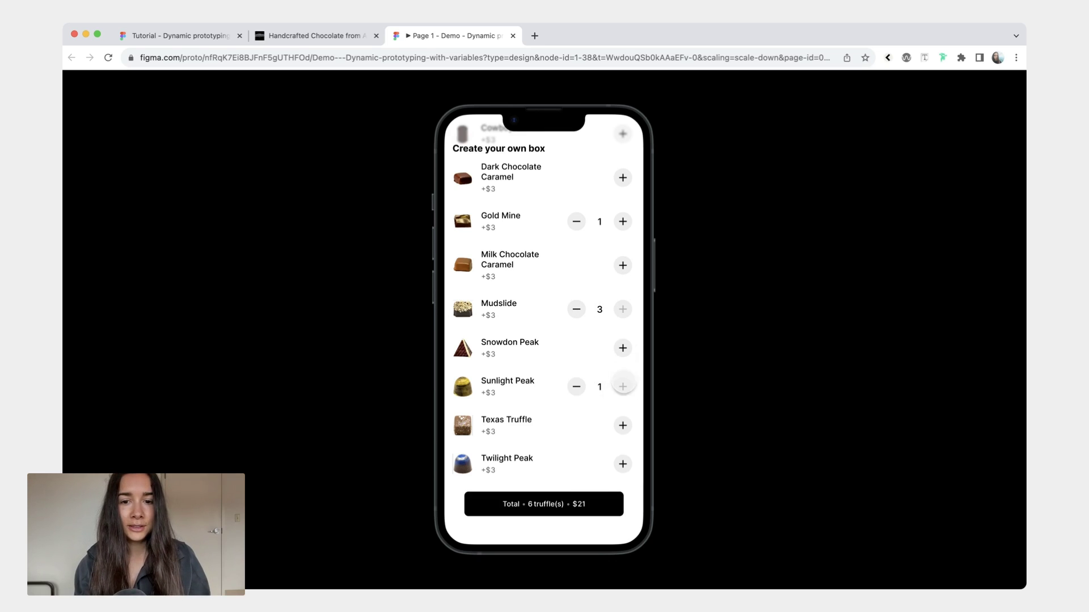
left_click(576, 386)
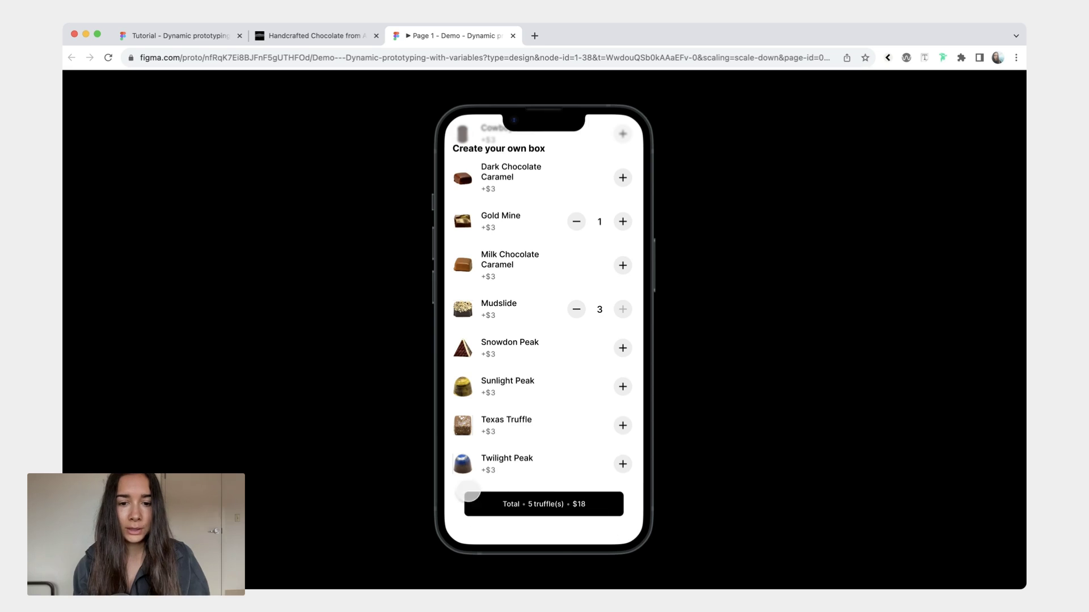
scroll(578, 322, "up", 3)
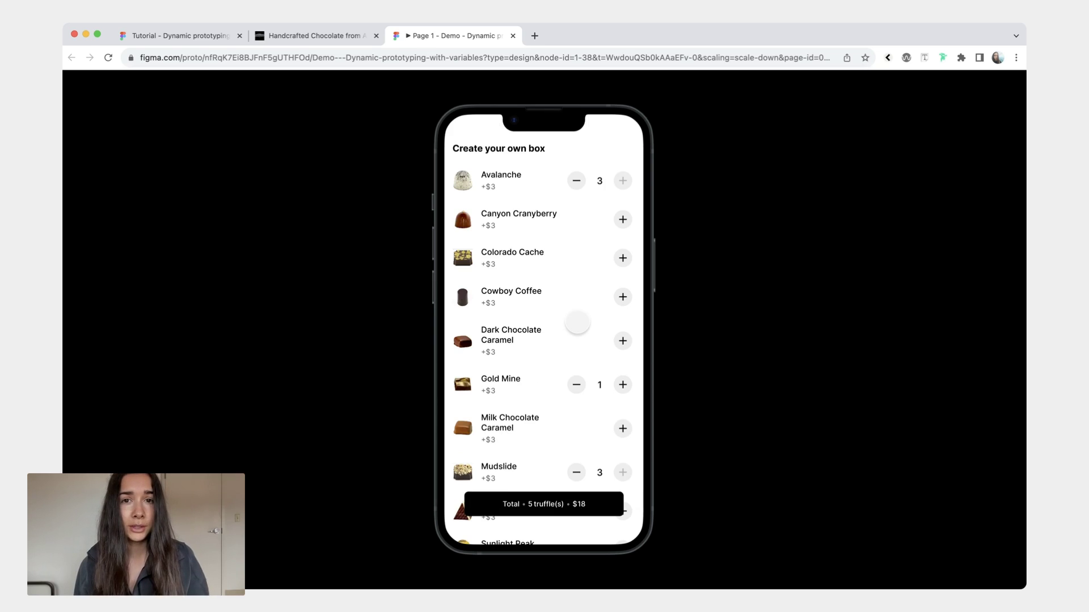
key("super+1")
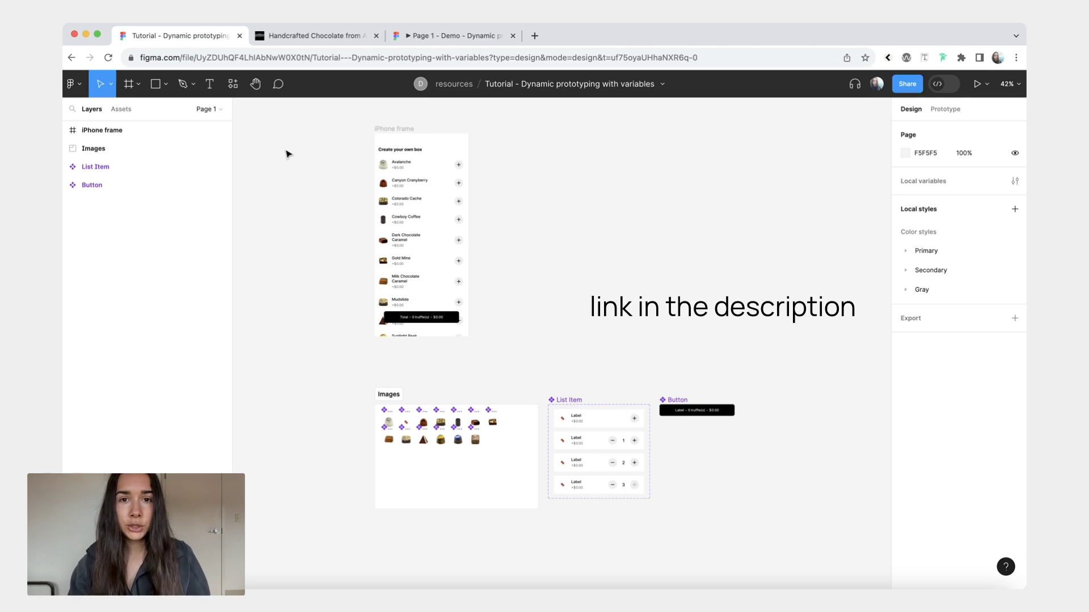
left_click(986, 84)
left_click(958, 125)
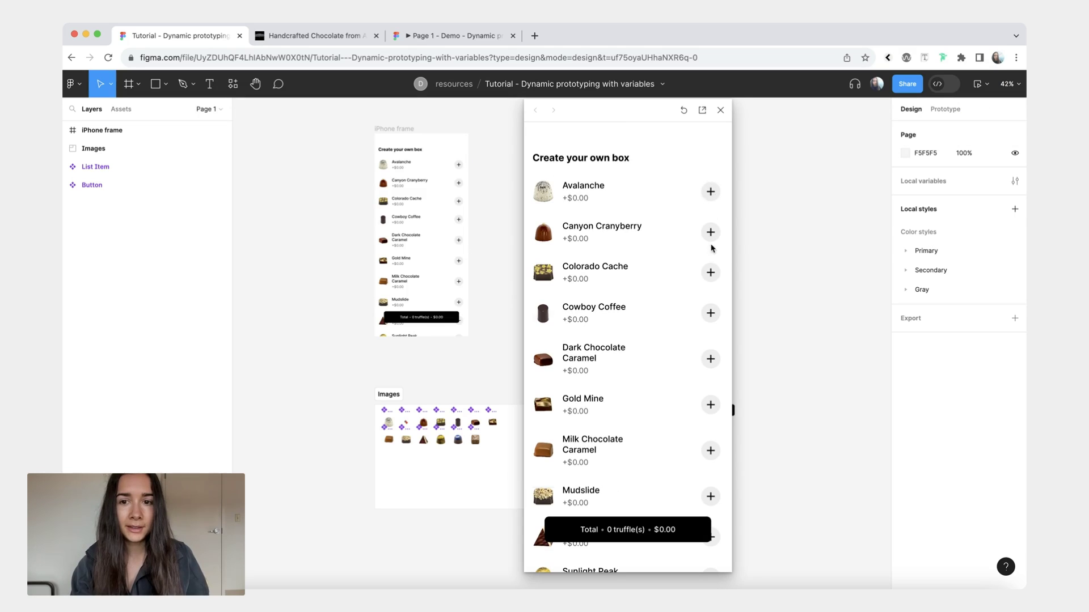
scroll(710, 281, "down", 1)
scroll(710, 283, "down", 2)
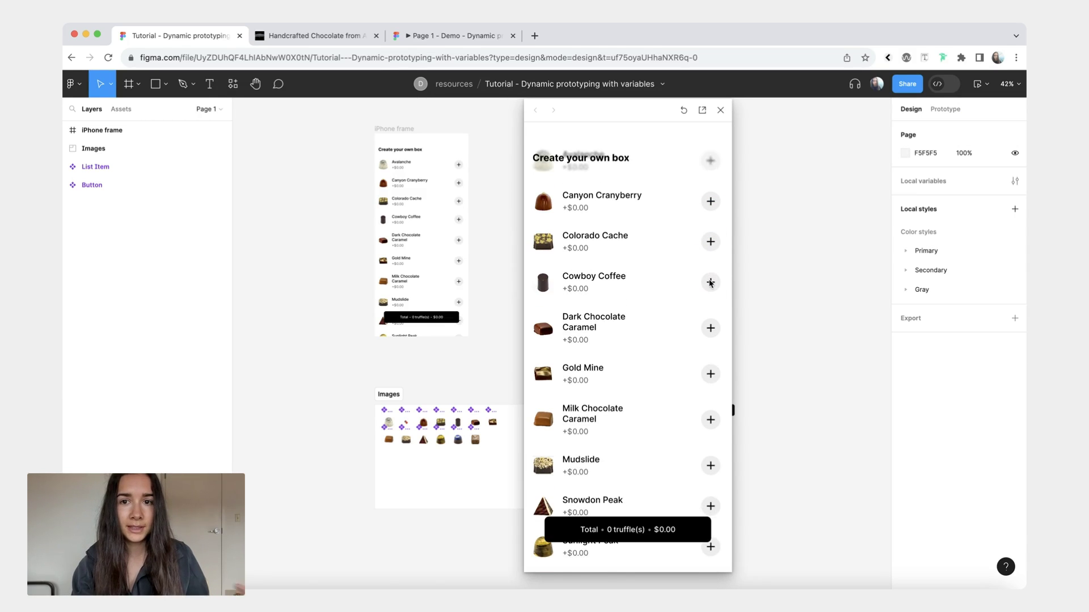
scroll(710, 284, "up", 2)
left_click(720, 110)
scroll(502, 179, "up", 3)
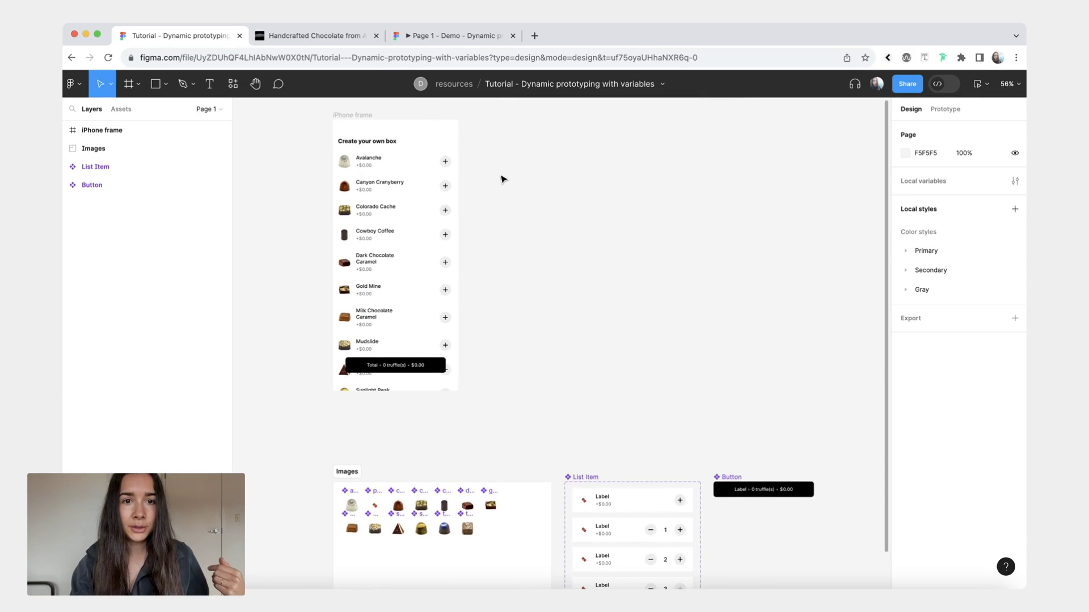
scroll(503, 178, "down", 5)
scroll(414, 296, "up", 10)
scroll(402, 175, "up", 3)
left_click(397, 175)
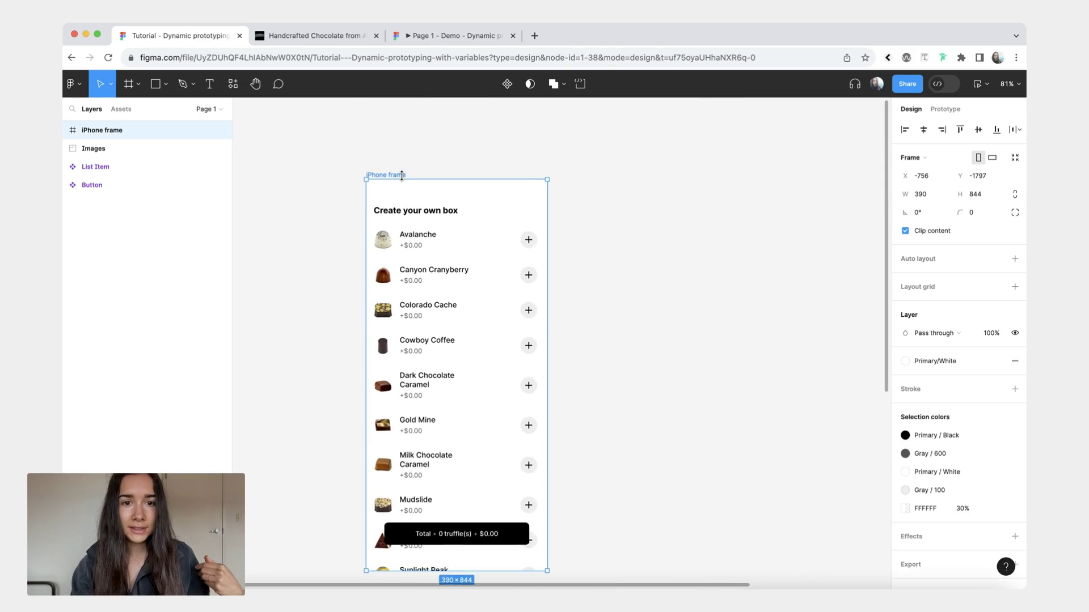
scroll(403, 178, "down", 10)
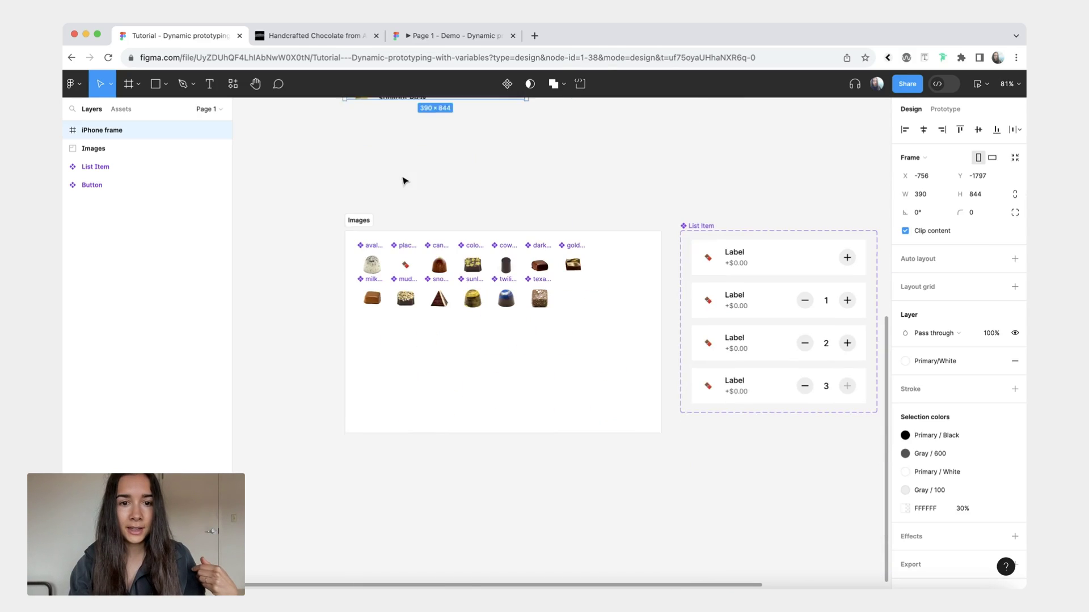
scroll(340, 214, "up", 3)
left_click(341, 219)
scroll(341, 218, "up", 3)
scroll(341, 220, "right", 10)
scroll(341, 218, "up", 3)
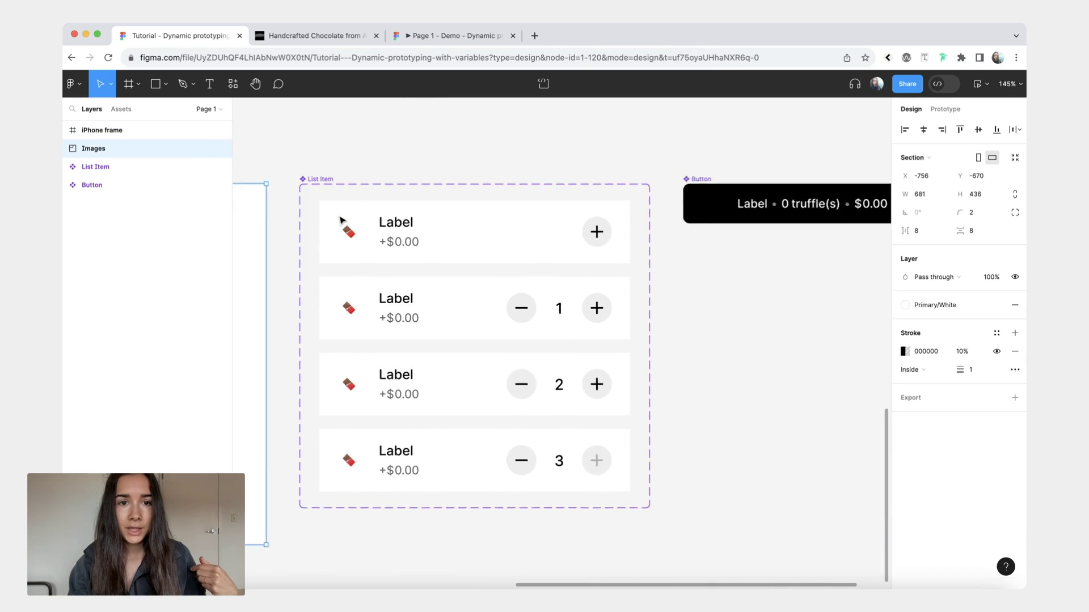
scroll(351, 170, "left", 2)
left_click(354, 135)
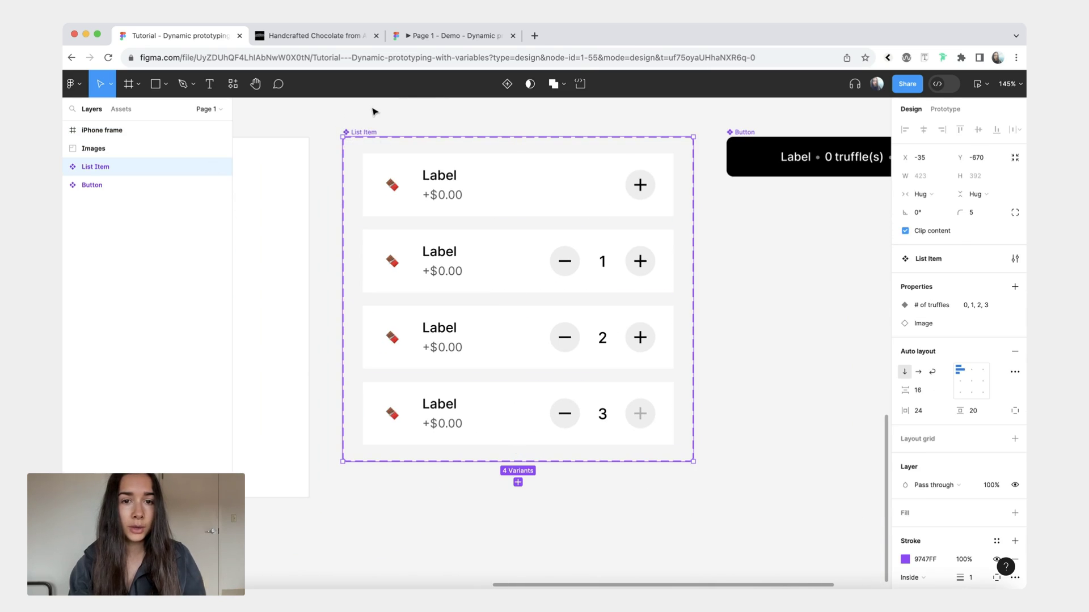
left_click(510, 409)
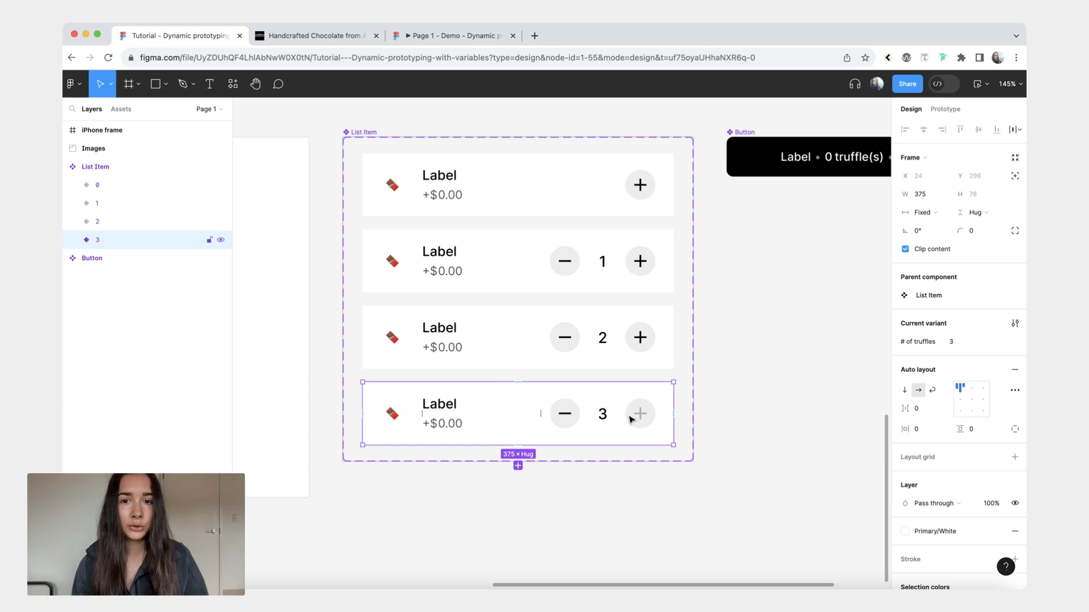
scroll(631, 418, "down", 8)
scroll(567, 283, "up", 6)
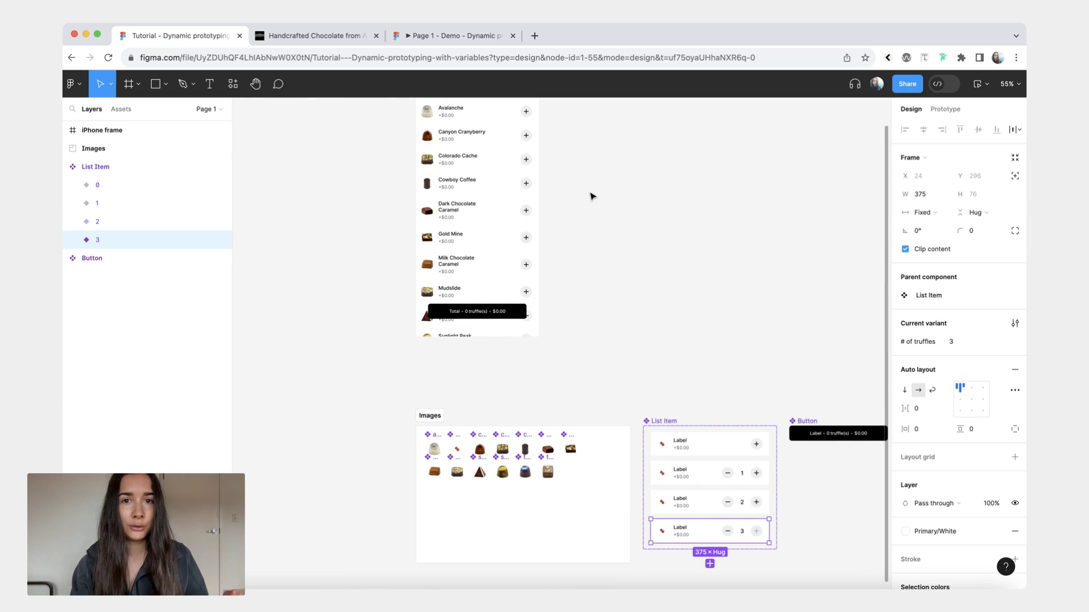
scroll(592, 196, "up", 3)
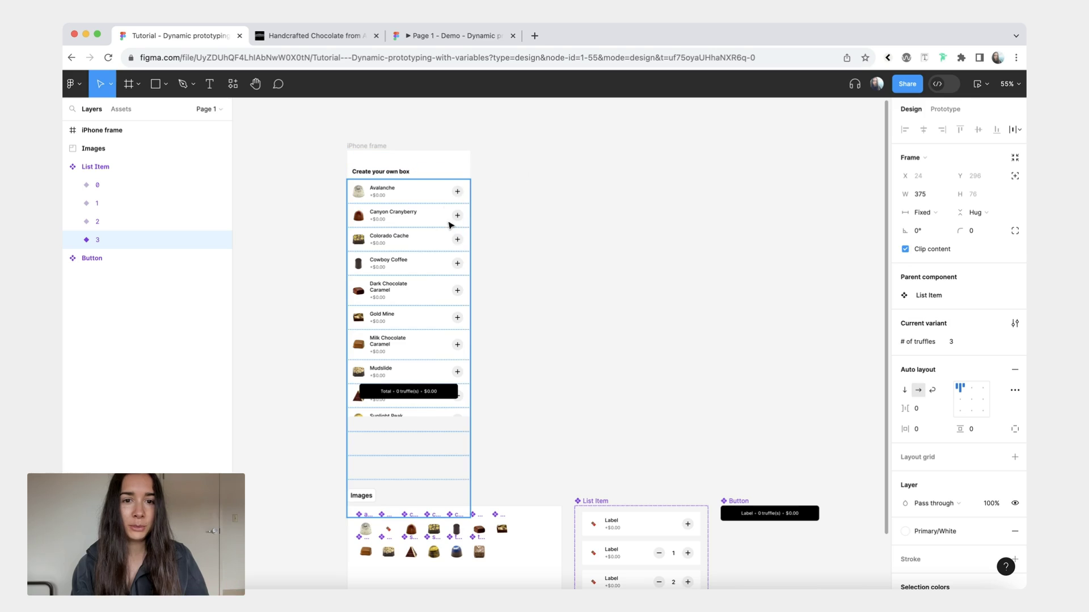
key("shift+2")
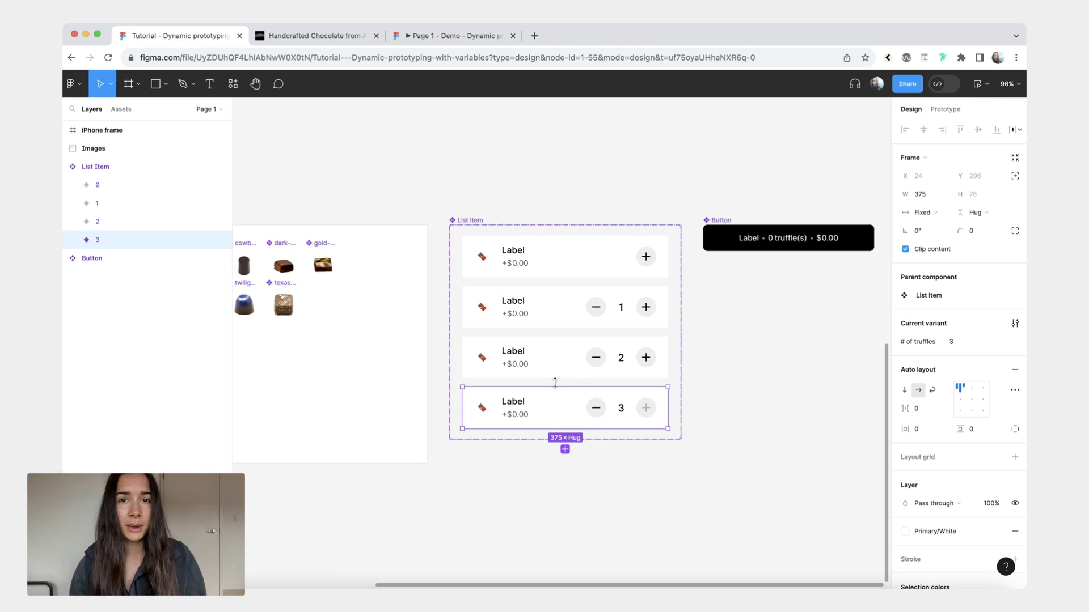
Step: Create a Number variable named 'Cost per truffle' with value 3
key("shift+1")
left_click(588, 283)
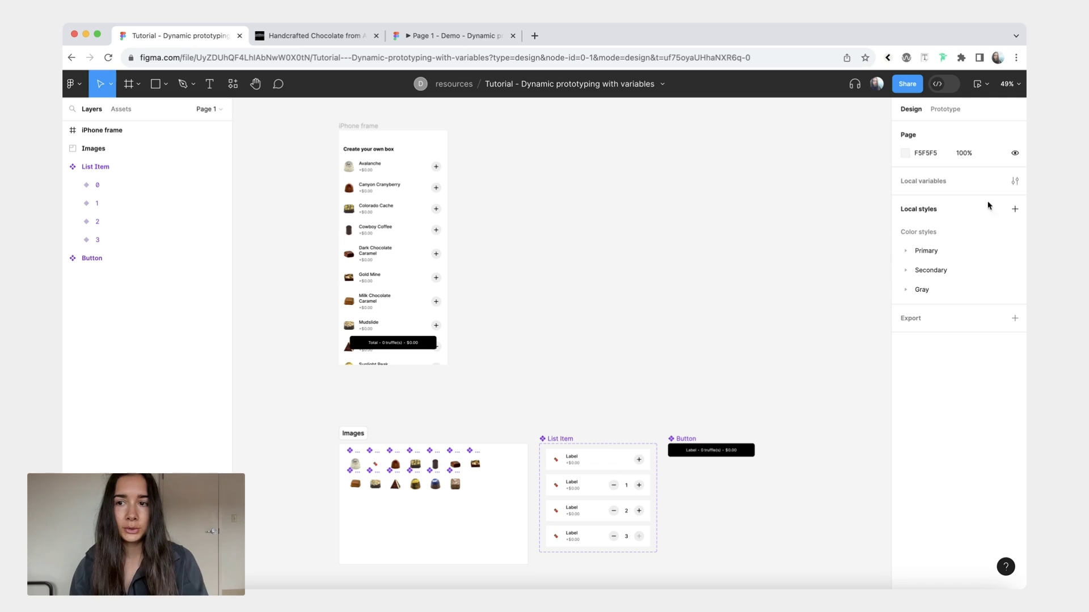
left_click(1015, 181)
left_click(762, 246)
left_click(758, 287)
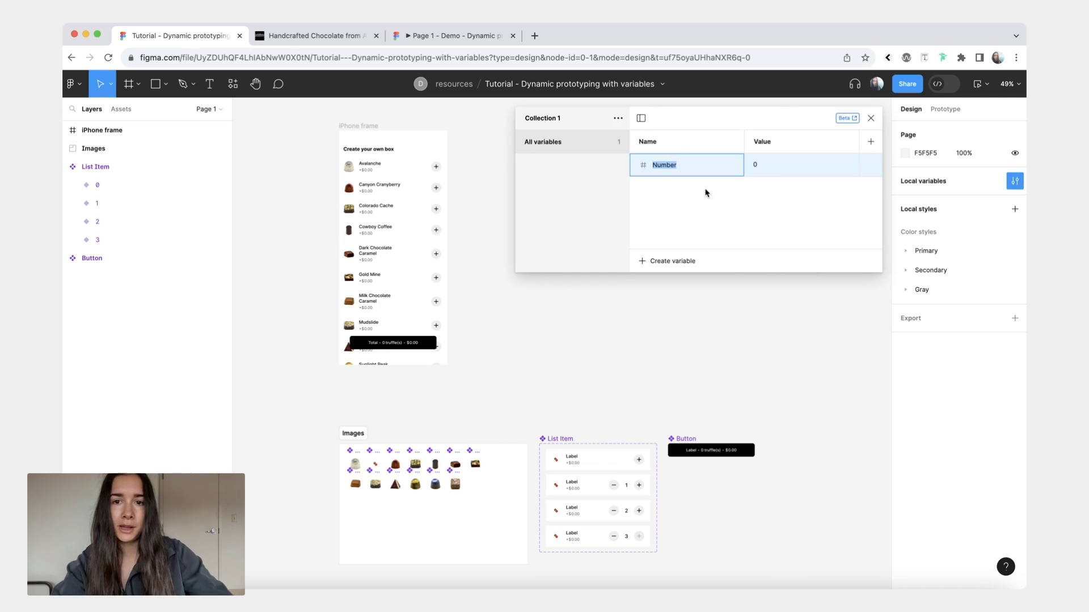
type("Cost per truffle")
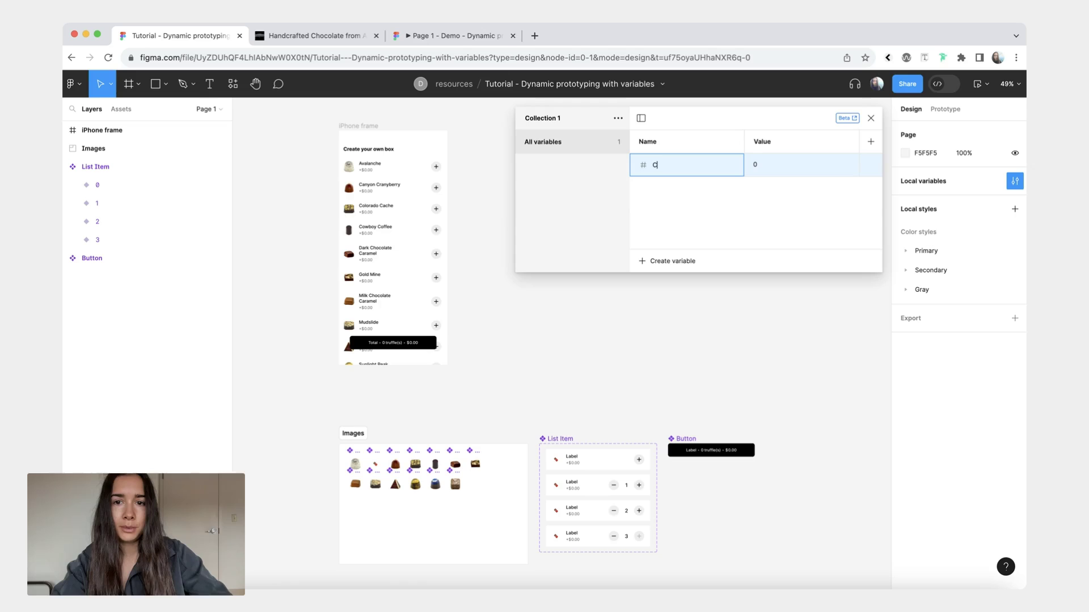
left_click(794, 165)
key("BackSpace")
key("Return")
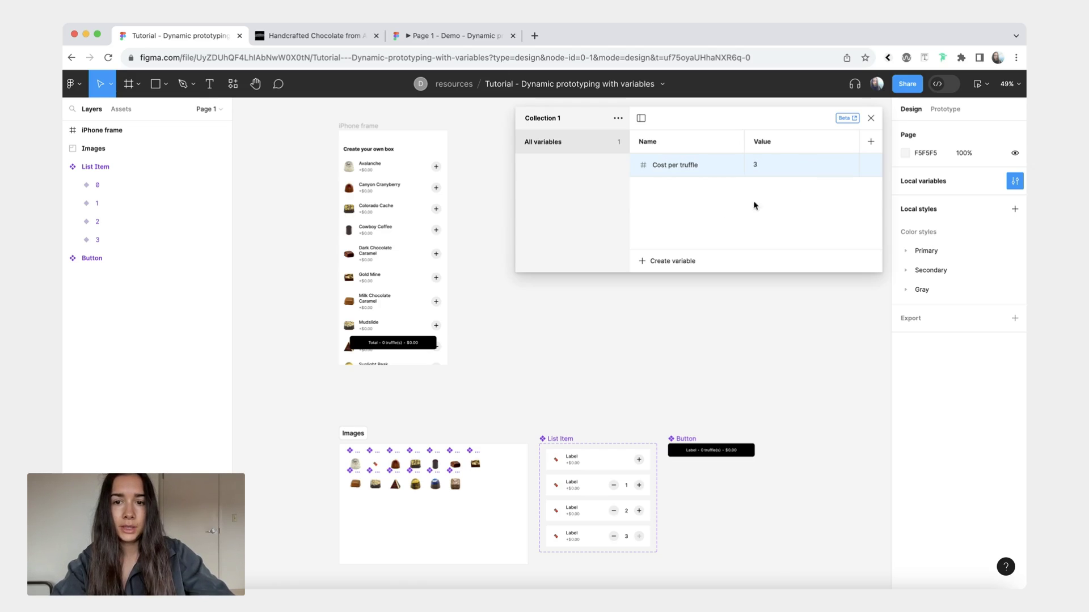
Step: Add Number variables 'Total truffles' and 'Total cost', leaving both at 0
left_click(669, 264)
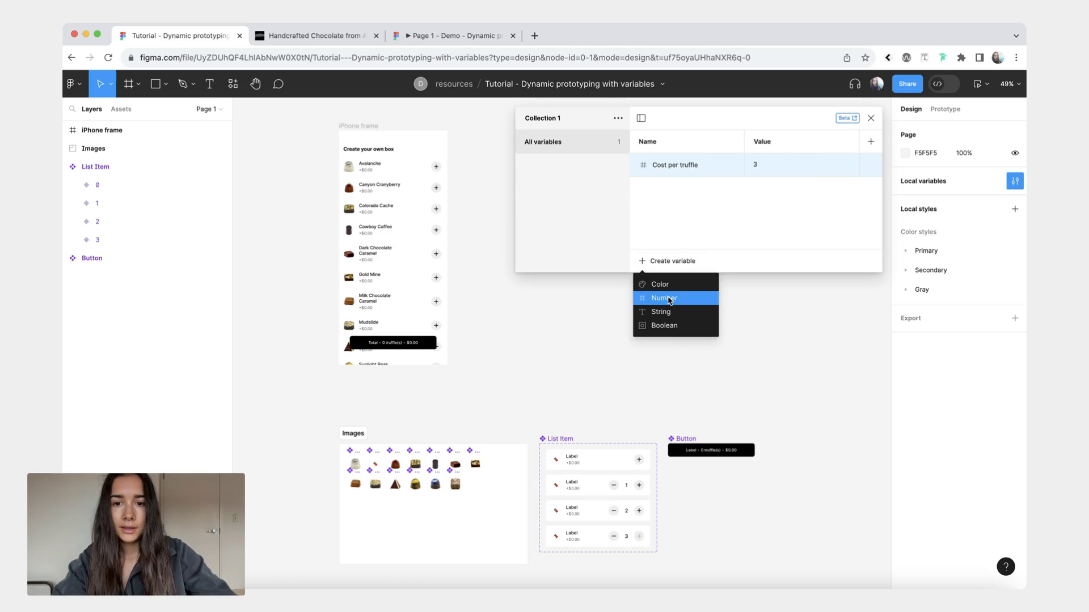
left_click(669, 296)
type("Total truffles")
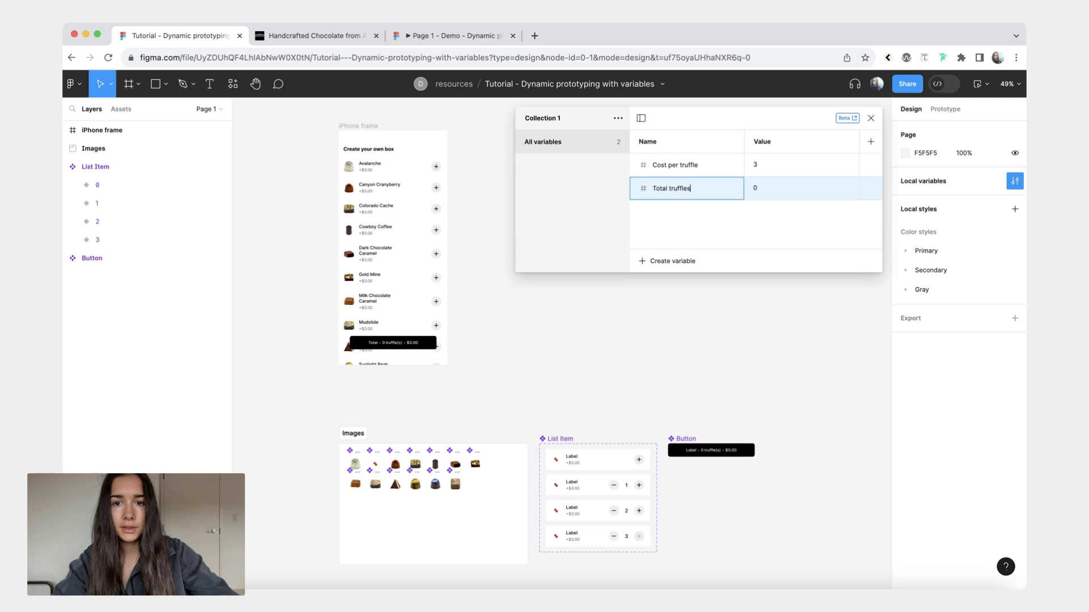
left_click(718, 218)
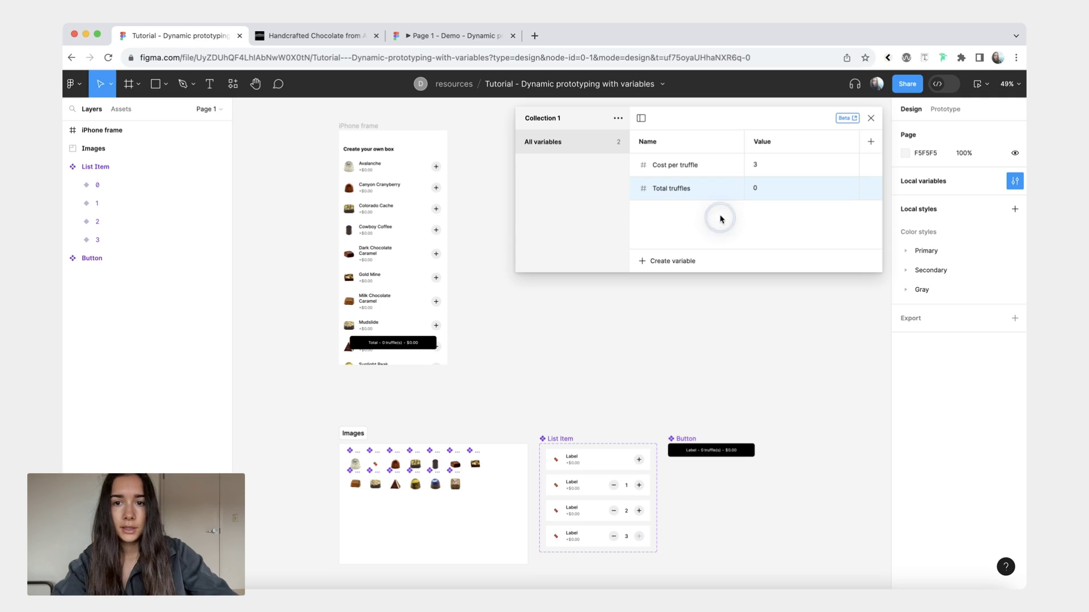
left_click(693, 261)
left_click(688, 300)
type("Total cost")
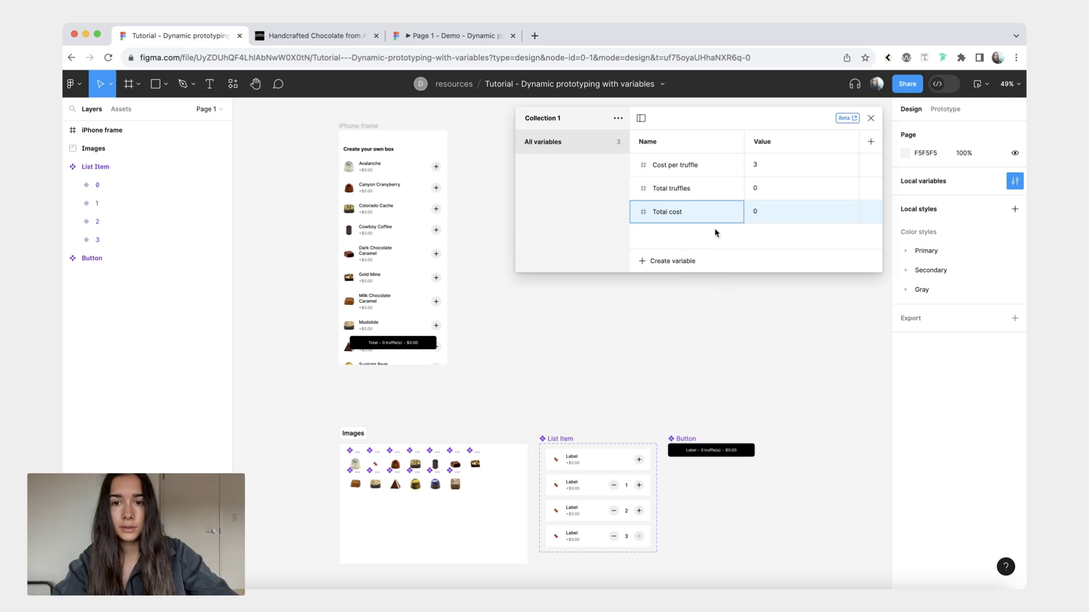
left_click(715, 233)
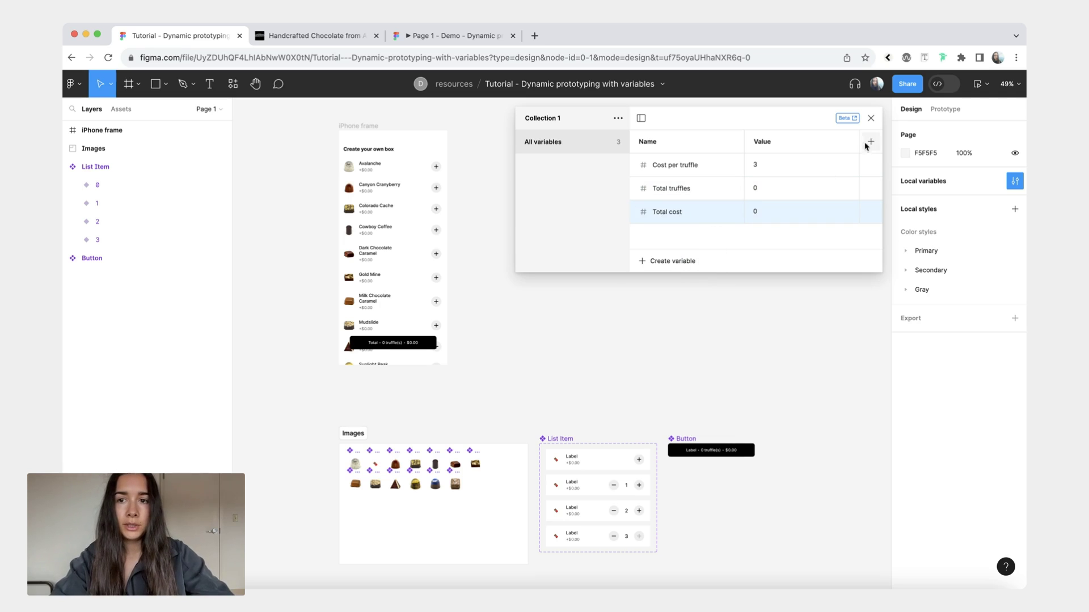
left_click(871, 118)
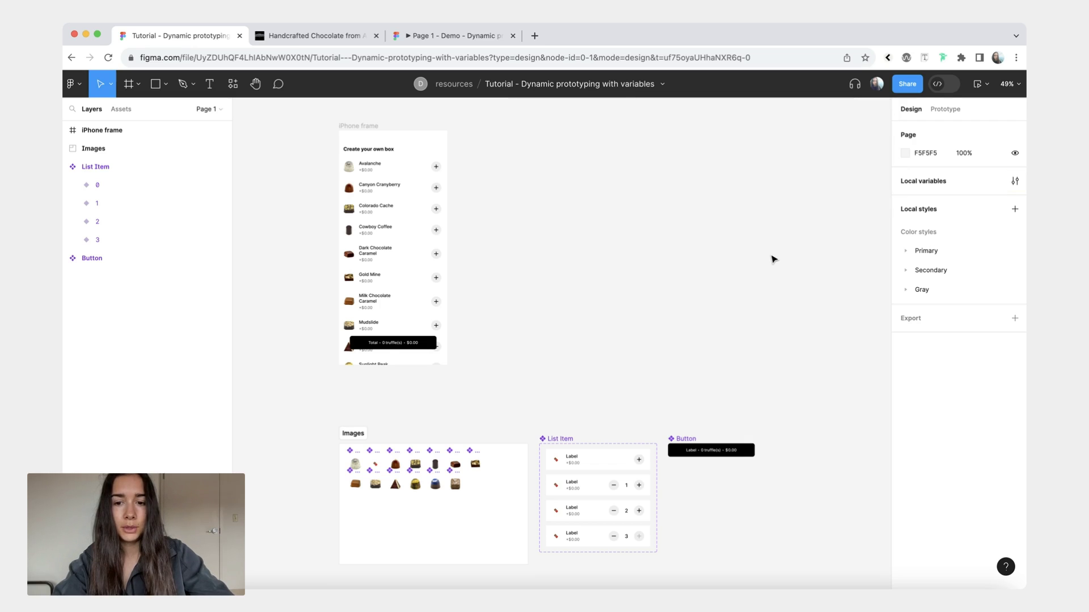
Step: Bind the Button's truffle count text layer to the Total truffles variable
scroll(774, 259, "down", 3)
scroll(677, 360, "up", 10)
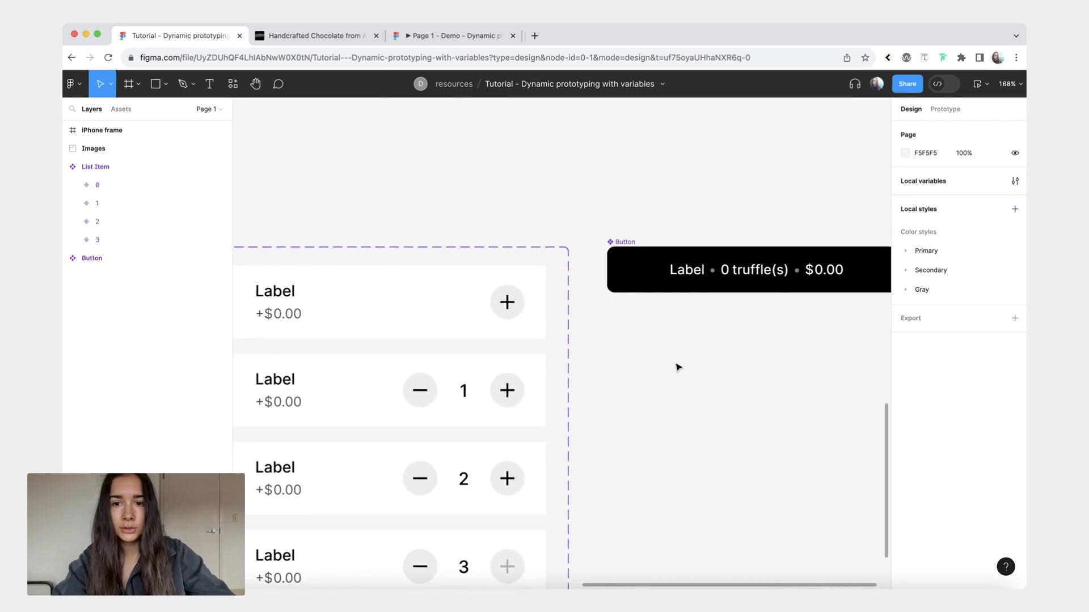
scroll(677, 367, "right", 5)
scroll(677, 367, "up", 1)
left_click(579, 314)
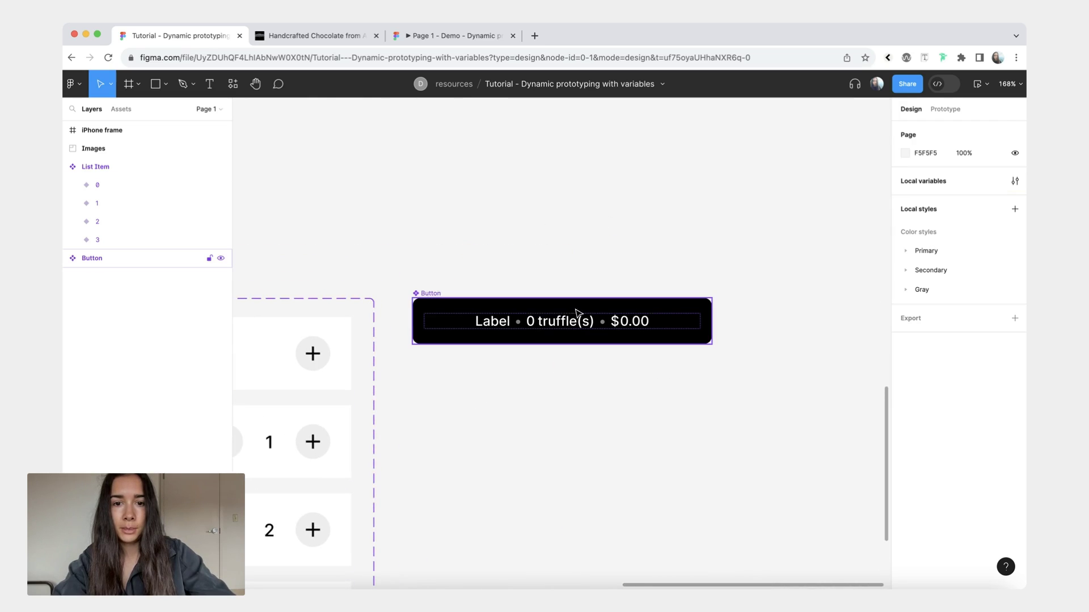
double_click(534, 327)
double_click(533, 325)
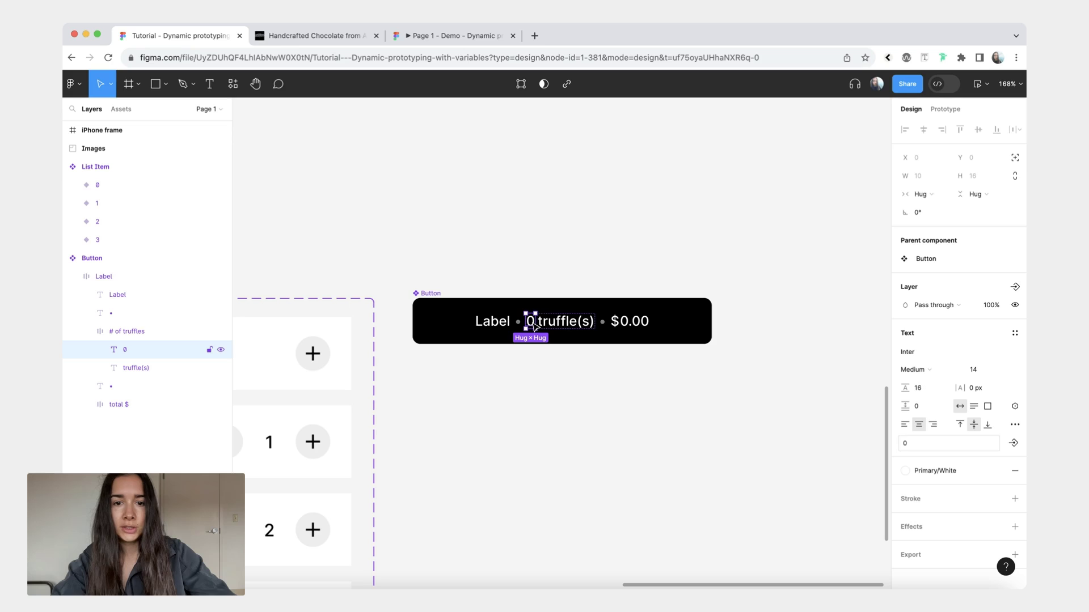
left_click(1015, 407)
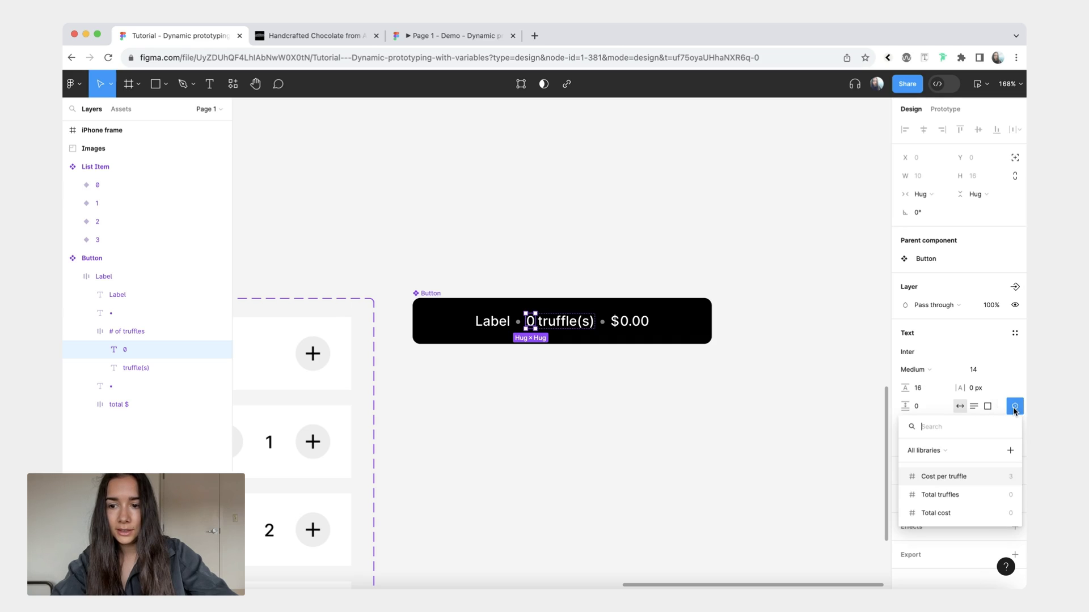
left_click(966, 496)
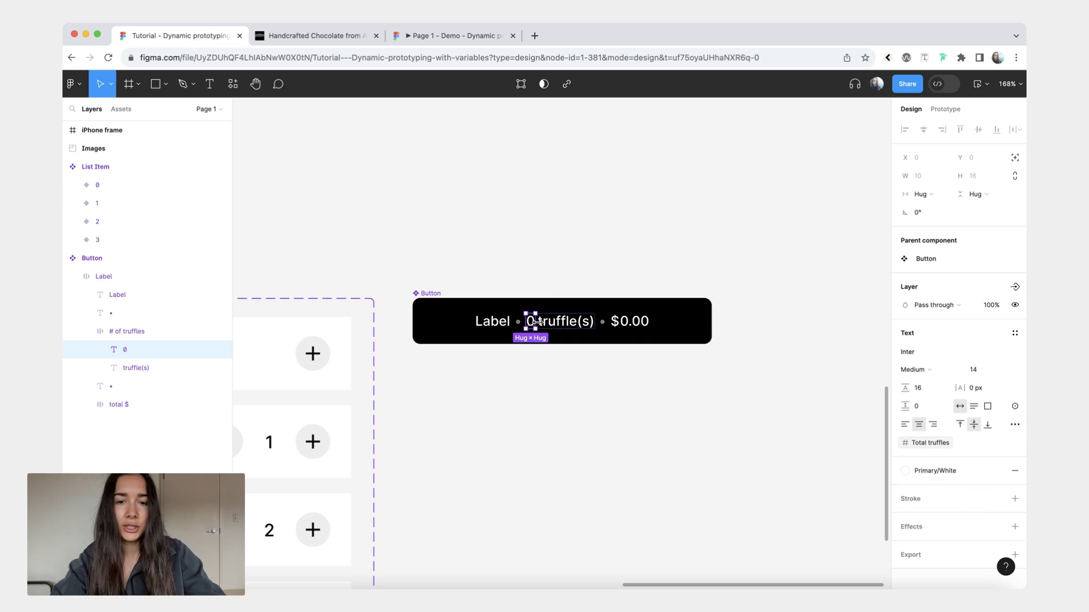
Step: Test Total truffles at 8 to check the Button label, then undo back to 0
left_click(570, 268)
left_click(1015, 181)
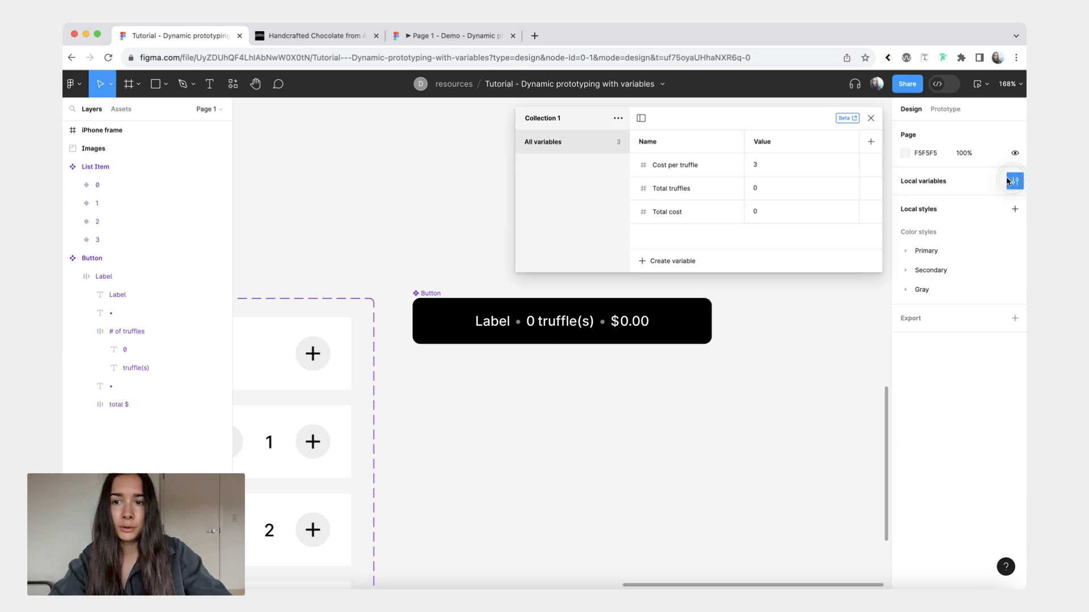
left_click(773, 192)
type("8")
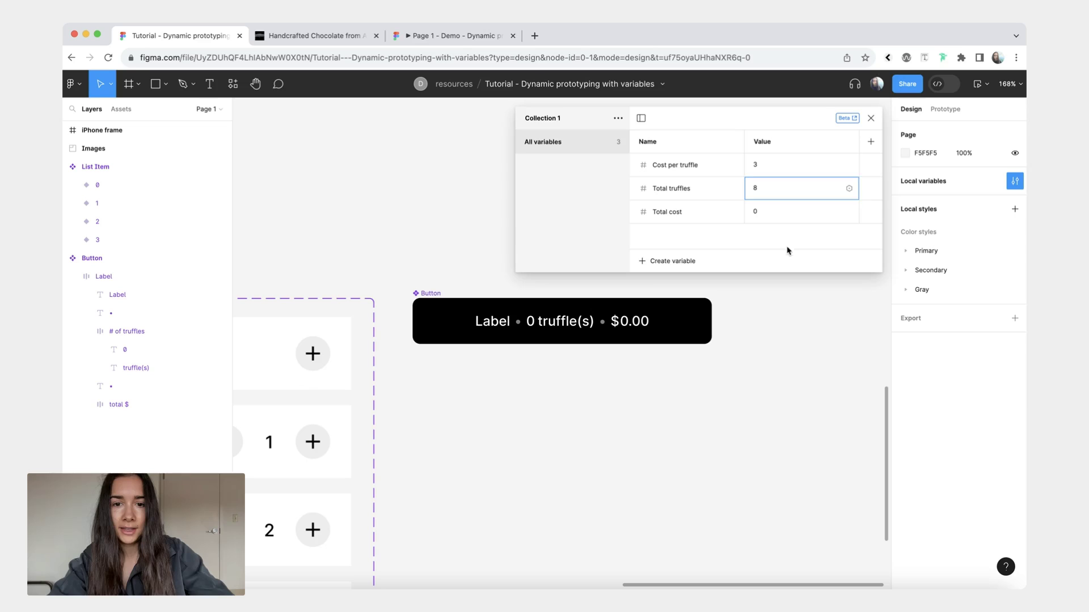
key("Return")
left_click(514, 327)
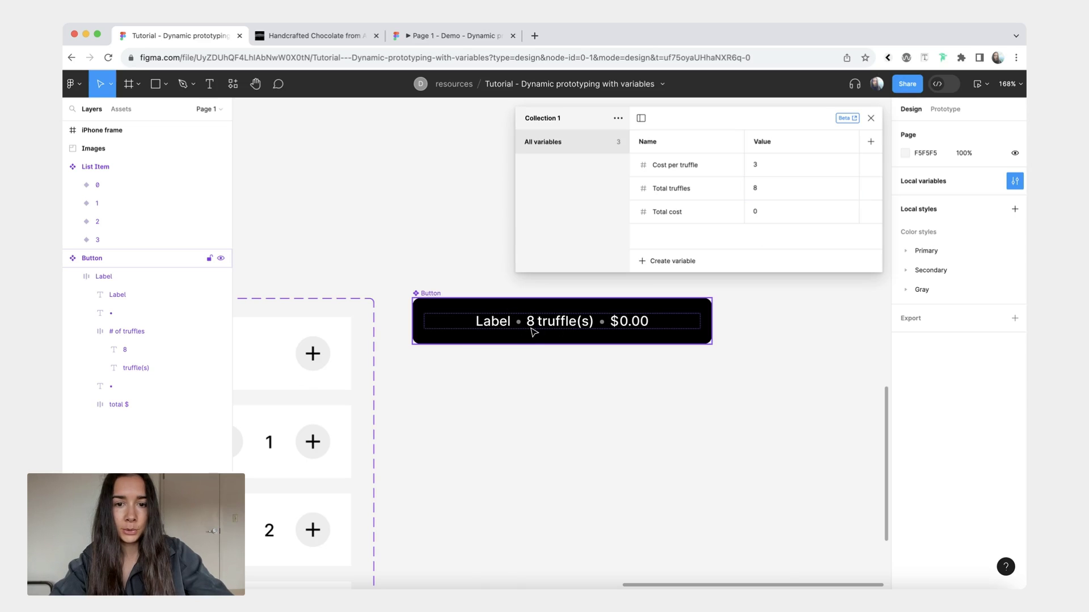
key("ctrl+z")
left_click(771, 237)
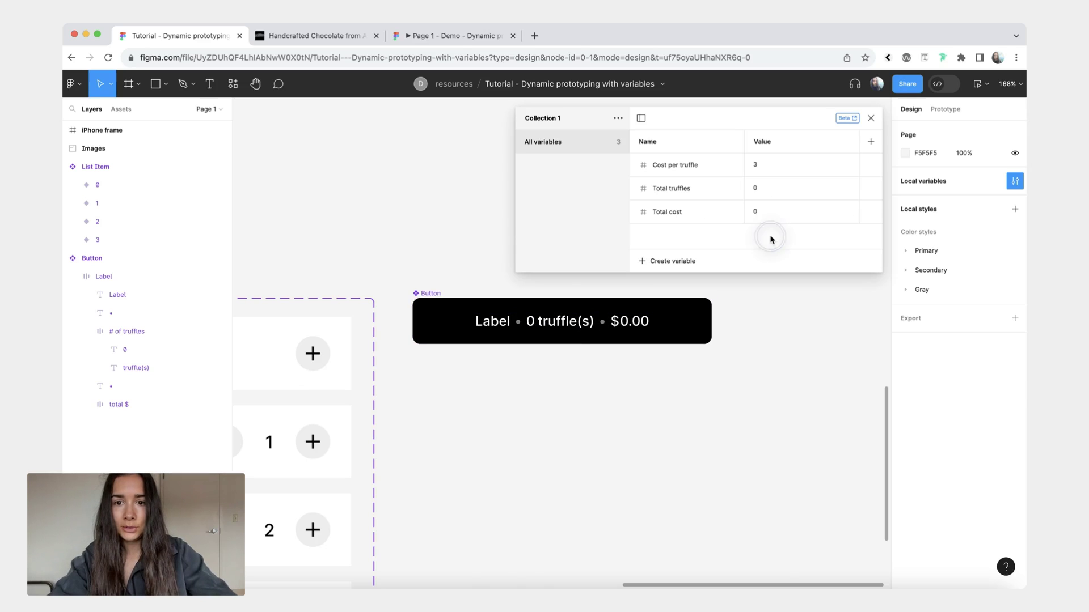
Step: Bind the Button's 0.00 price text to Total cost, so it reads $0
left_click(780, 340)
left_click(870, 118)
left_click(630, 323)
double_click(631, 323)
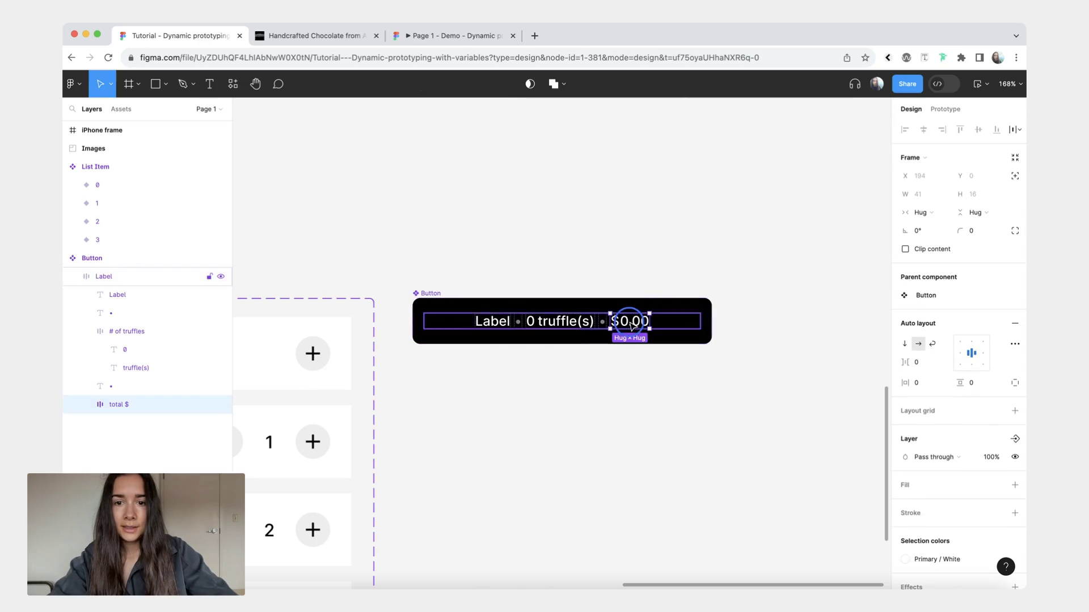
double_click(631, 324)
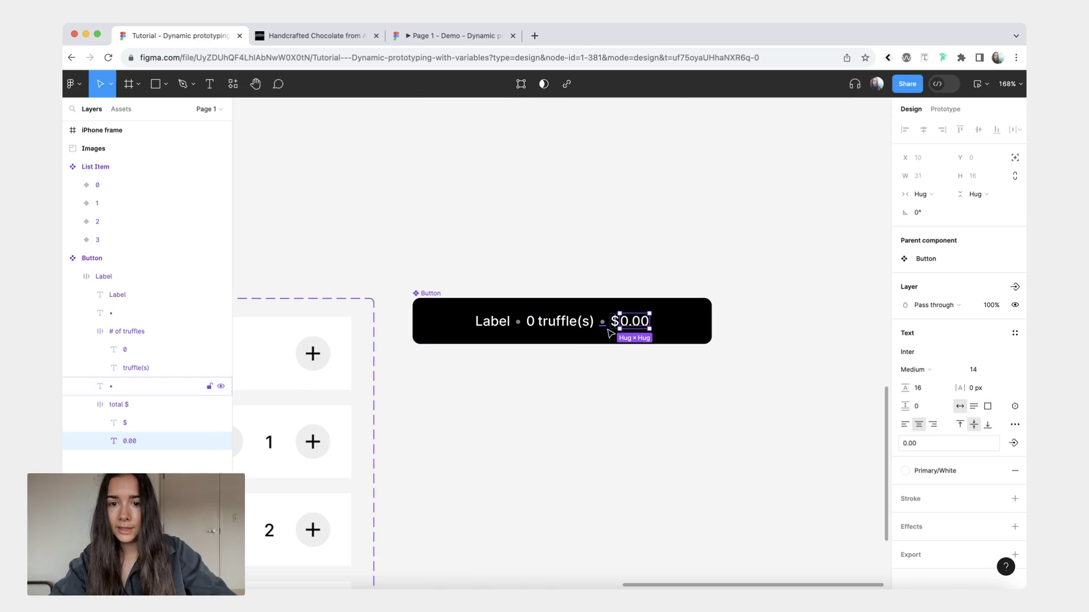
left_click(1014, 407)
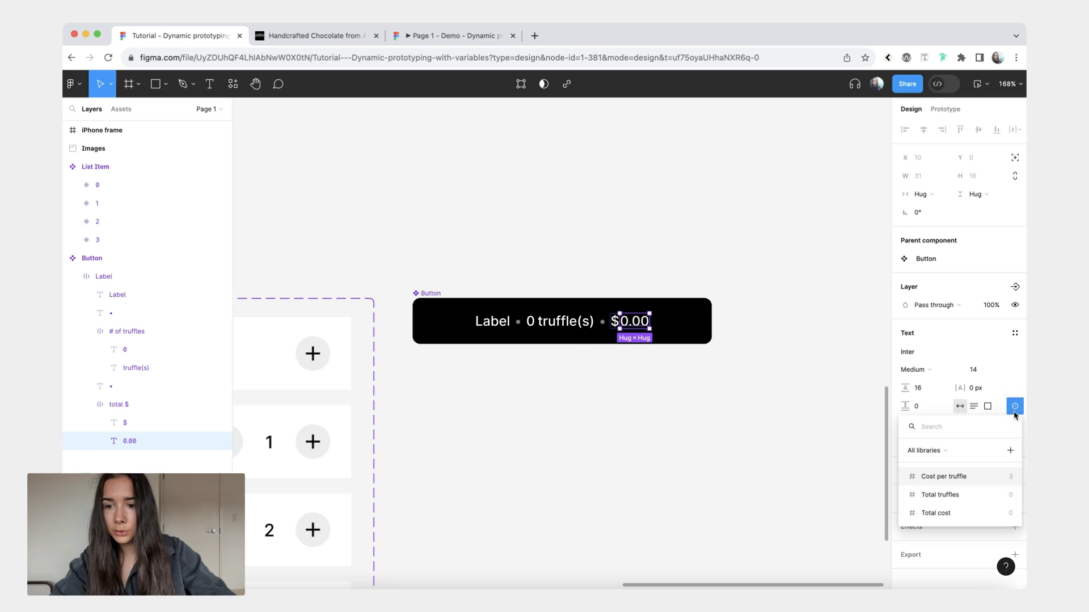
left_click(974, 514)
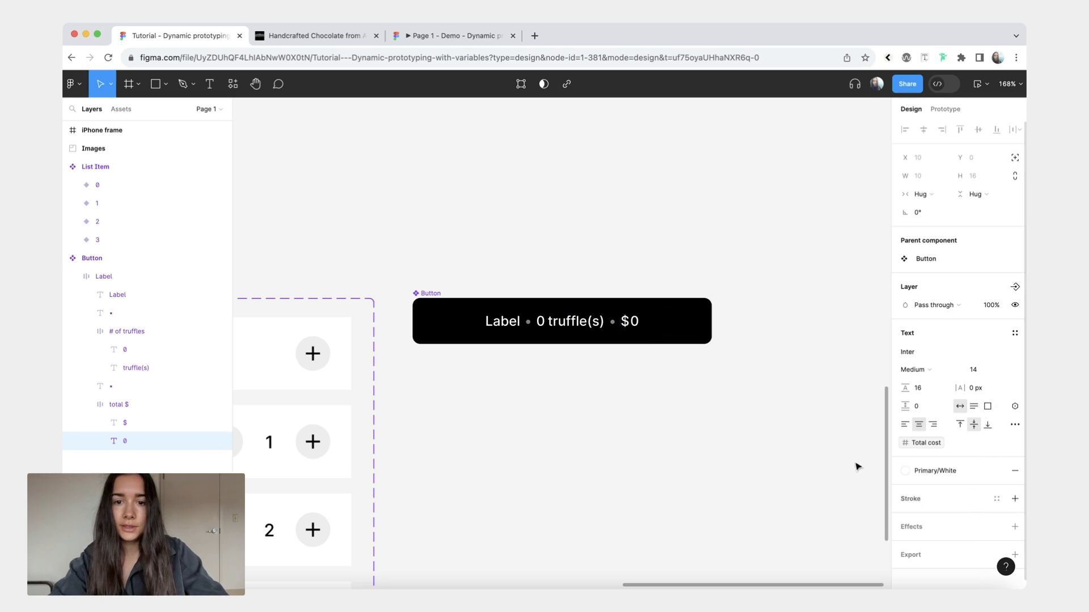
Step: Enter .00 into the Total cost variable's value in Local variables
left_click(770, 389)
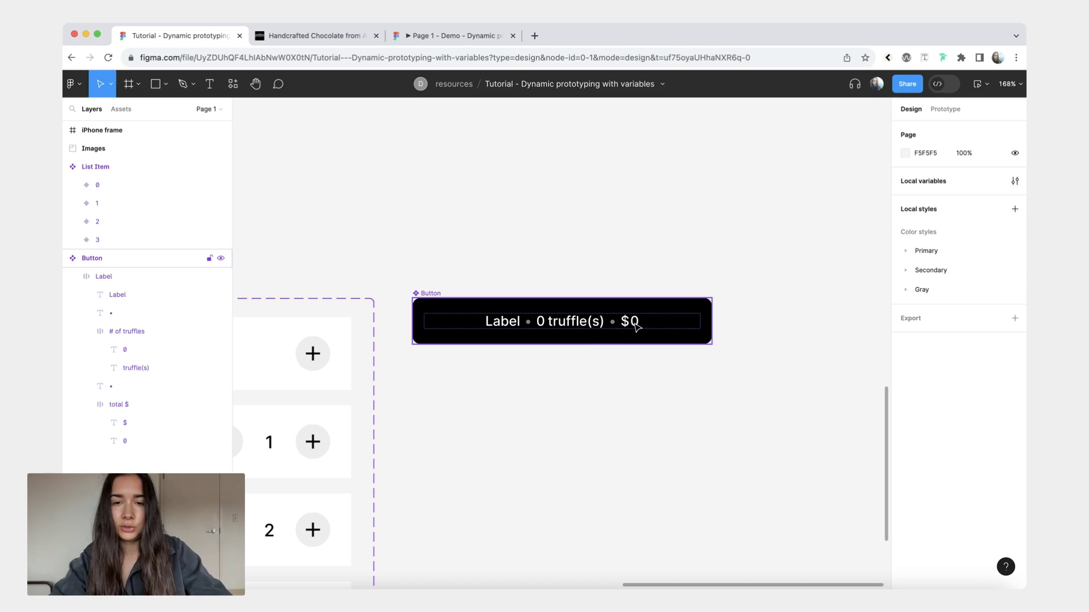
left_click(1014, 181)
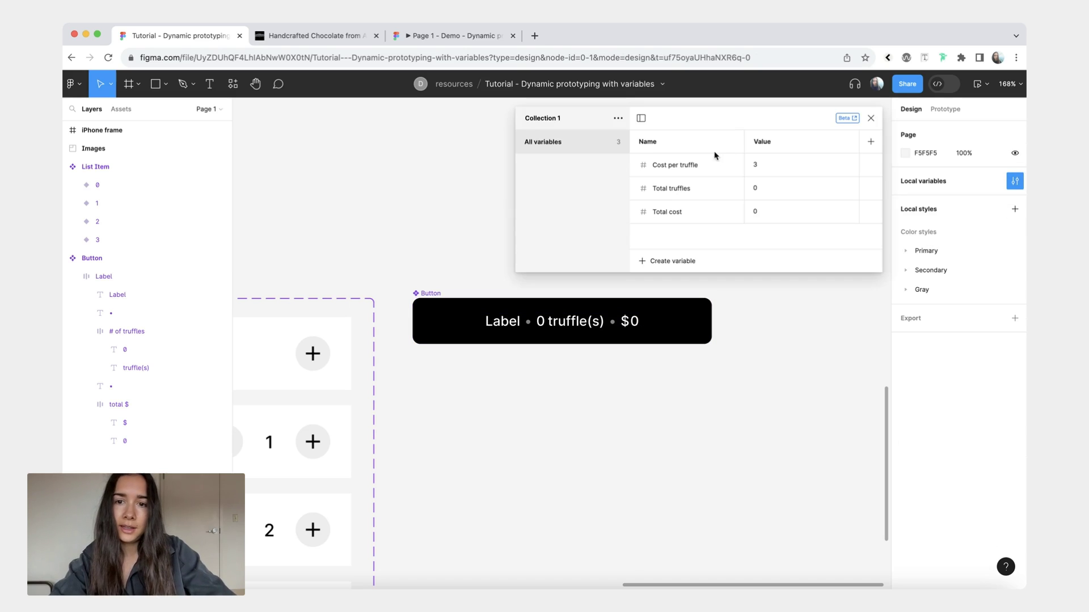
double_click(782, 214)
type(".00")
key("Return")
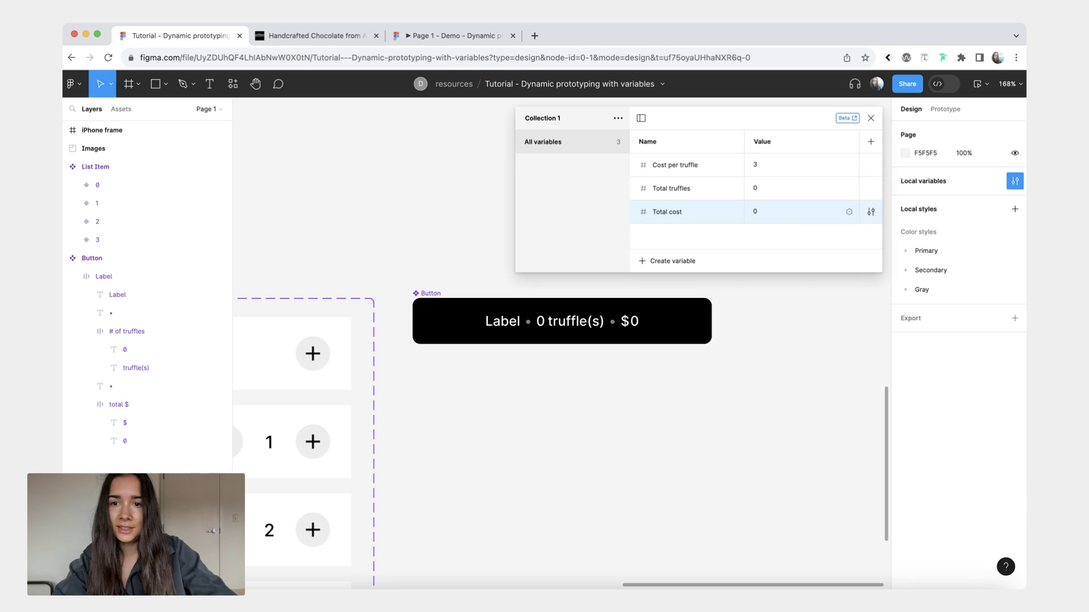
left_click(869, 118)
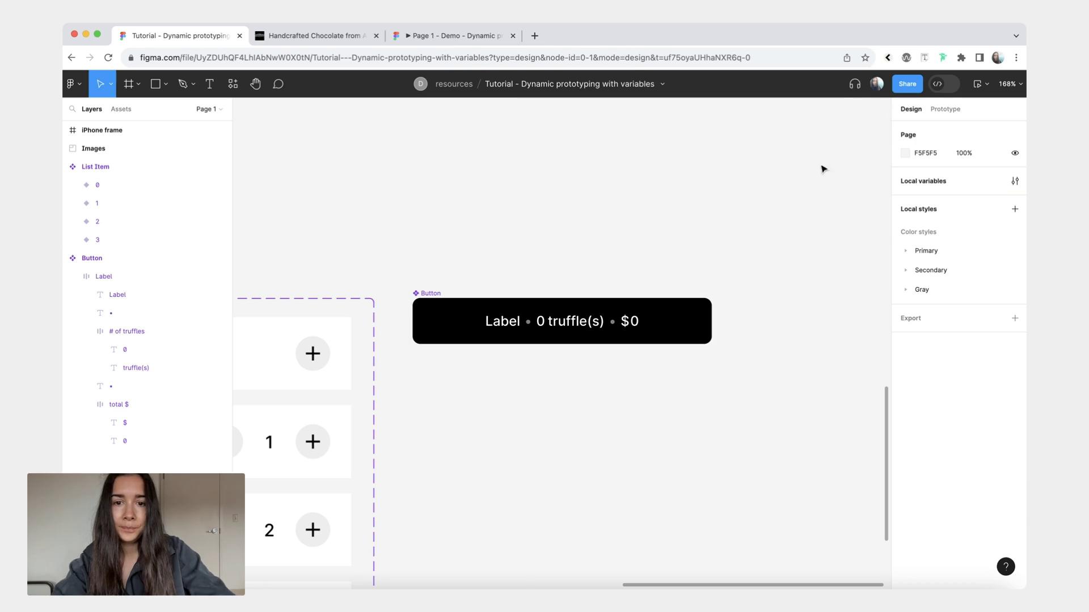
Step: Bind the price text in all four List Item variants to Cost per truffle
scroll(824, 168, "down", 5)
left_click(561, 255)
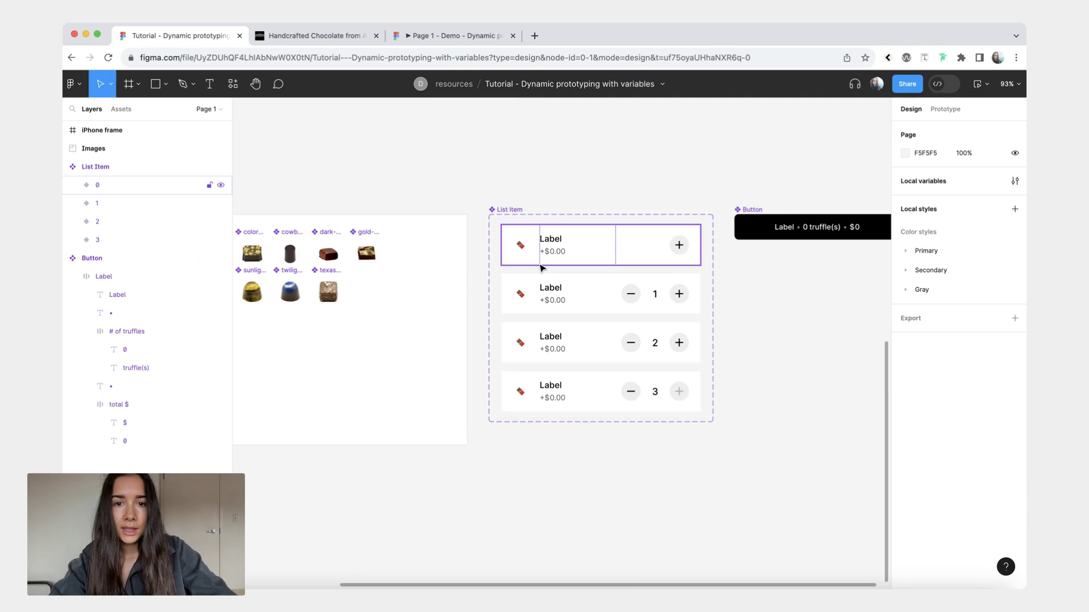
scroll(564, 265, "up", 3)
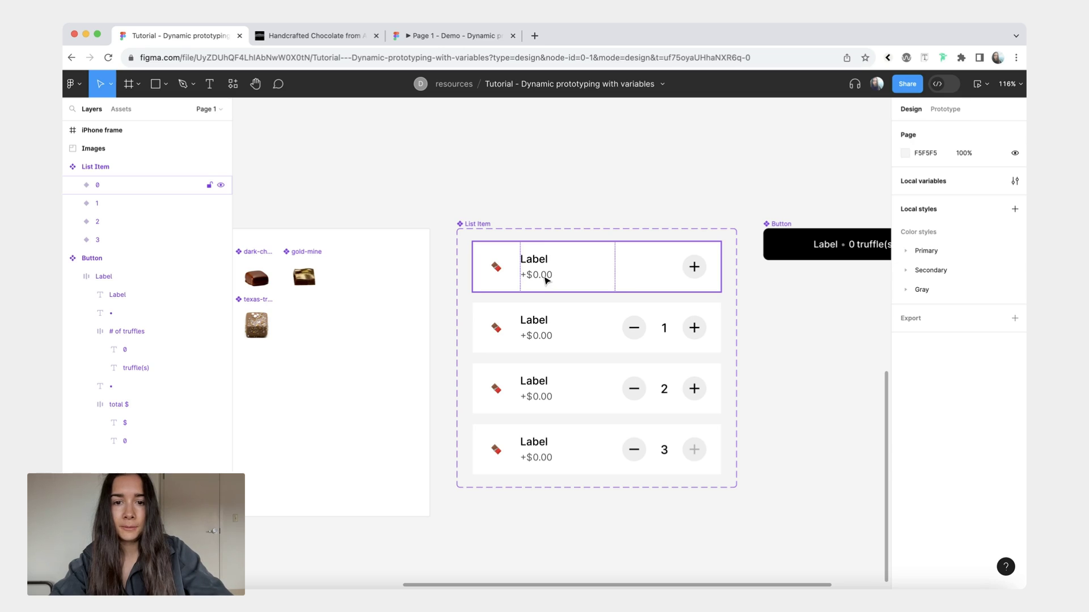
left_click(546, 279, "super")
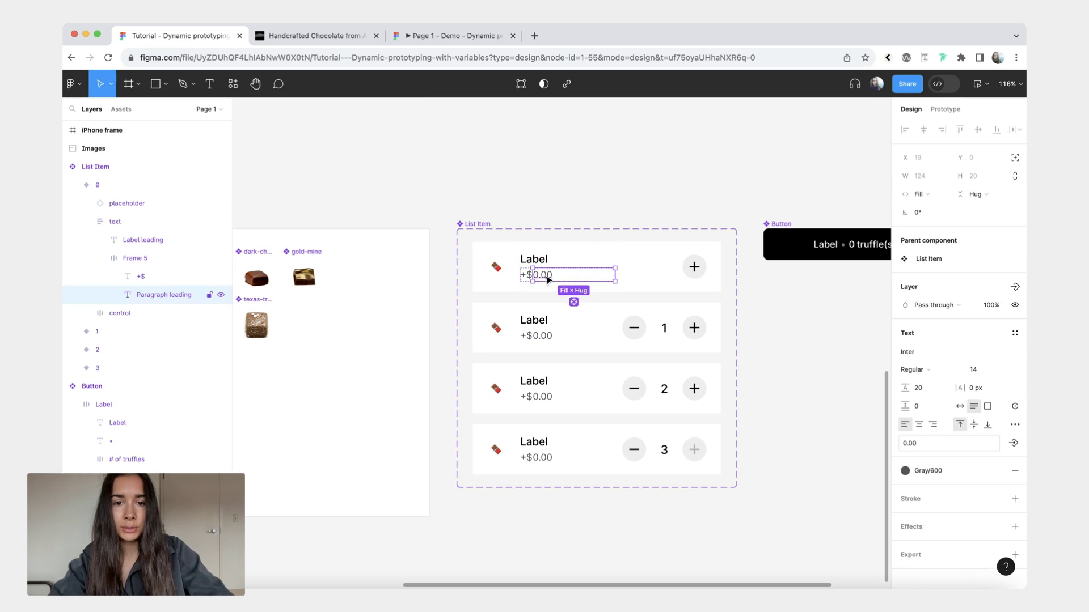
scroll(573, 296, "down", 1)
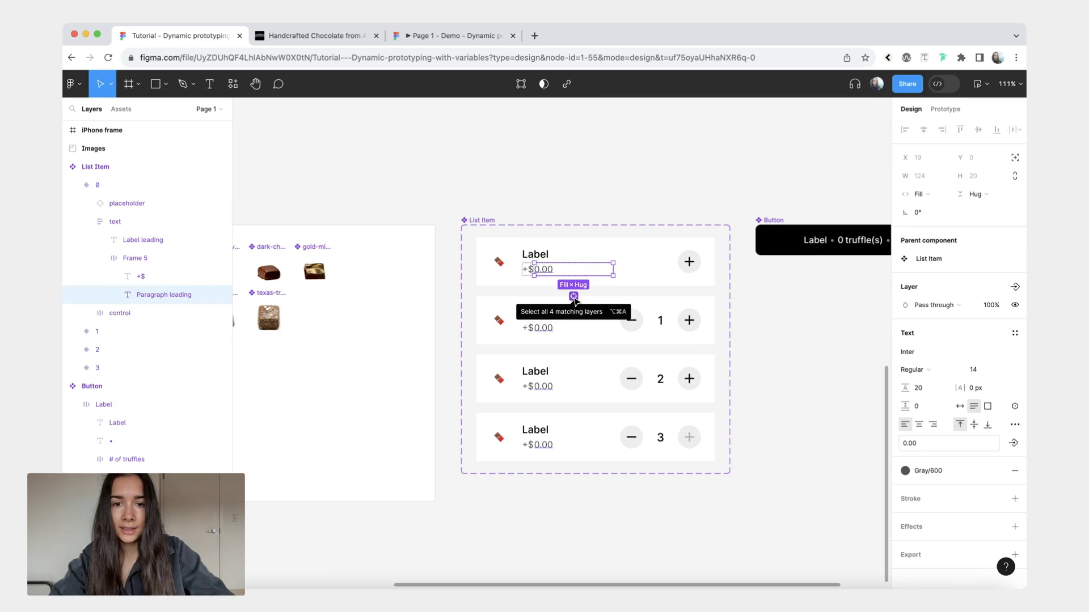
left_click(573, 296)
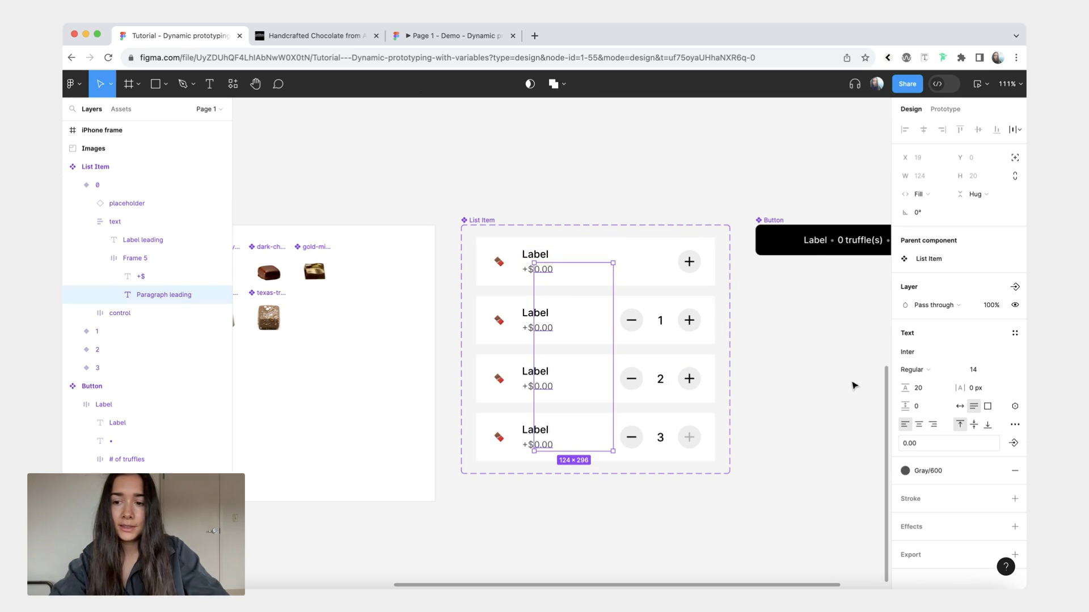
left_click(1014, 407)
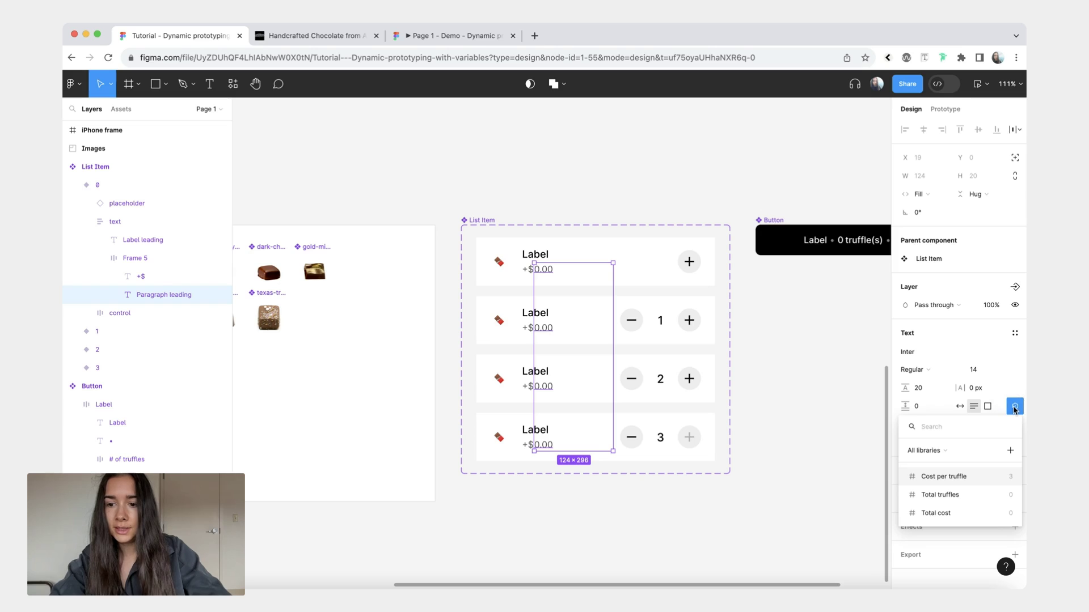
left_click(946, 477)
Step: Change the Cost per truffle value from 3 to 5
left_click(862, 183)
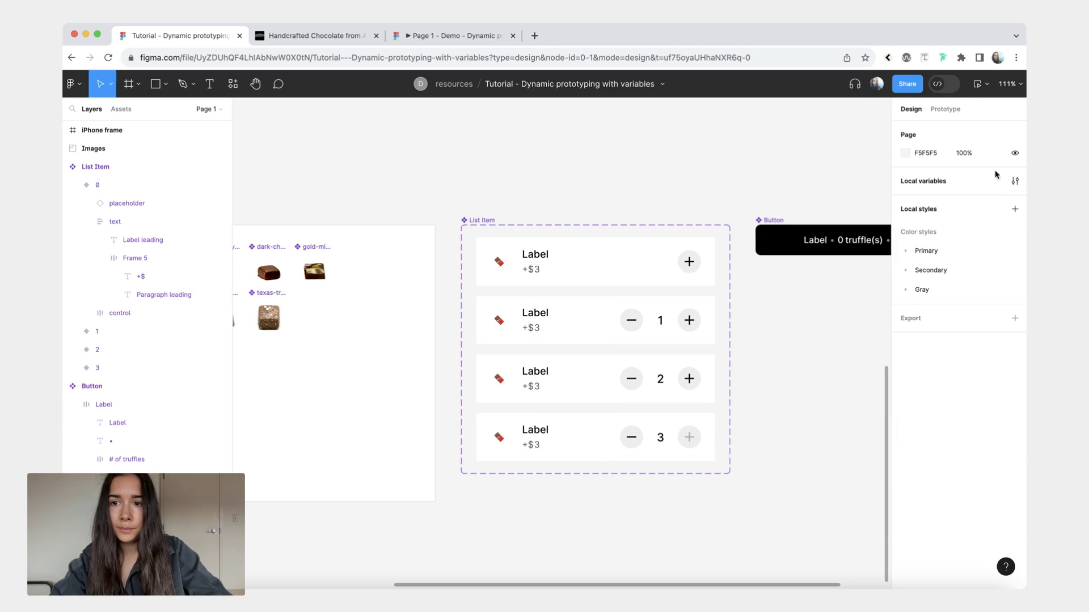
left_click(1015, 181)
scroll(765, 319, "up", 3)
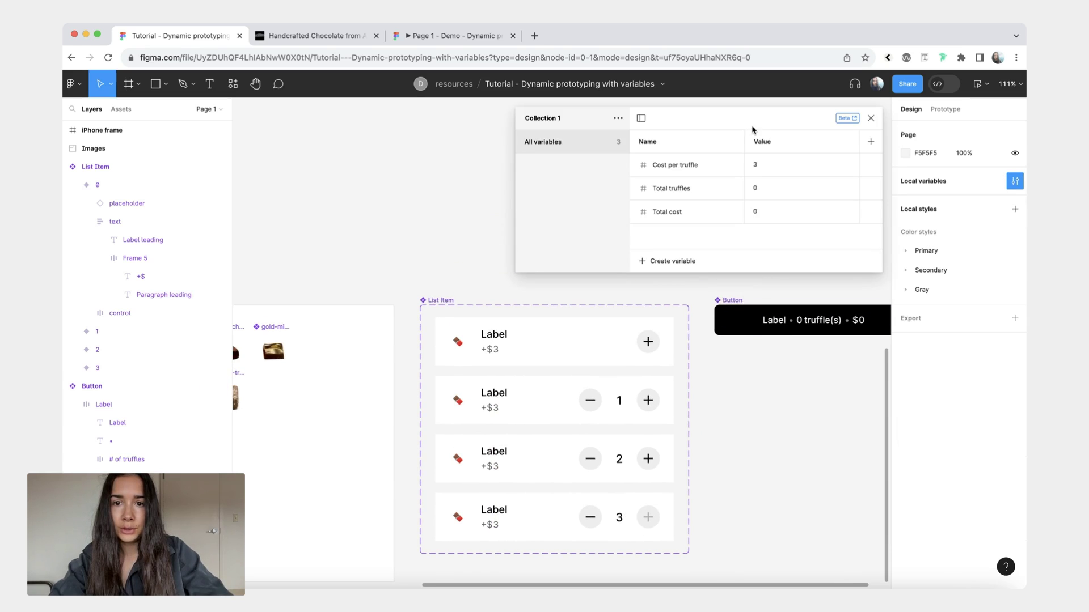
left_click(763, 166)
type("5")
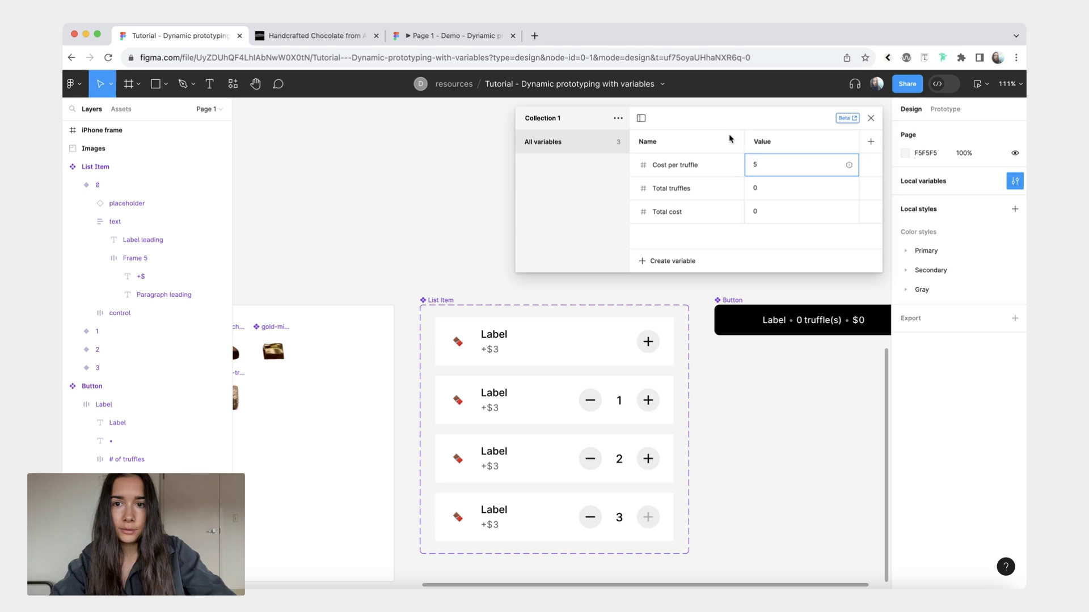
key("Return")
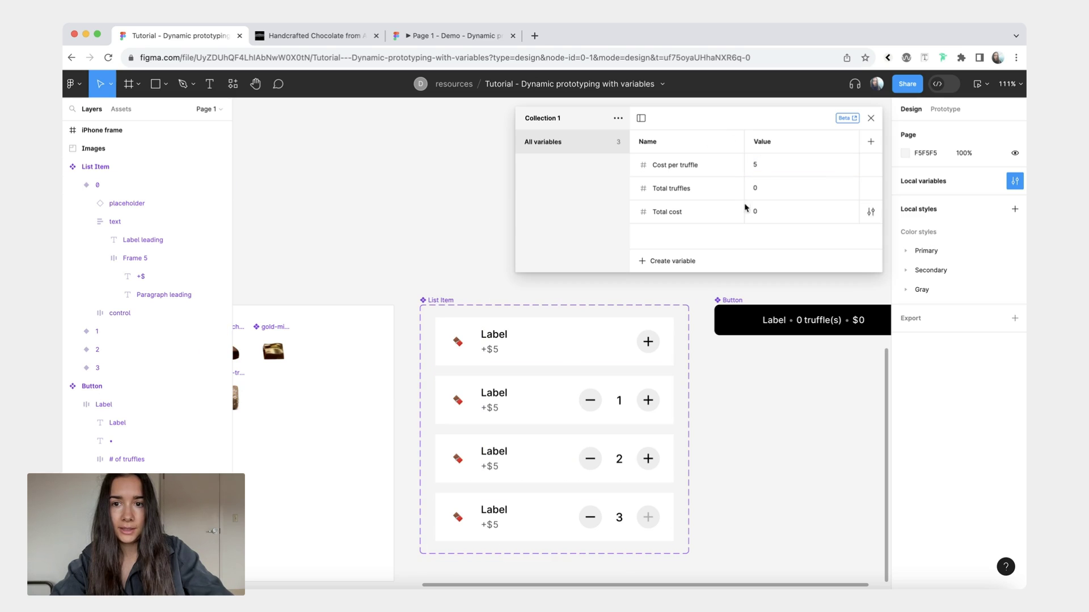
key("Escape")
scroll(697, 374, "down", 5)
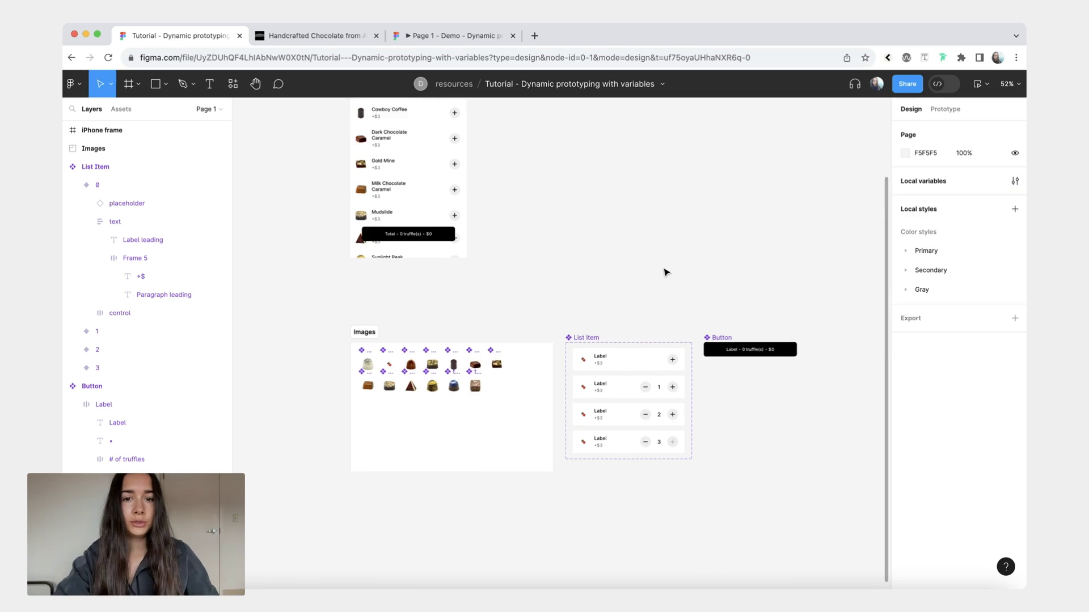
Step: Link the first variant's plus button to the next variant with a Smart animate transition
scroll(666, 273, "down", 2)
left_click(580, 283)
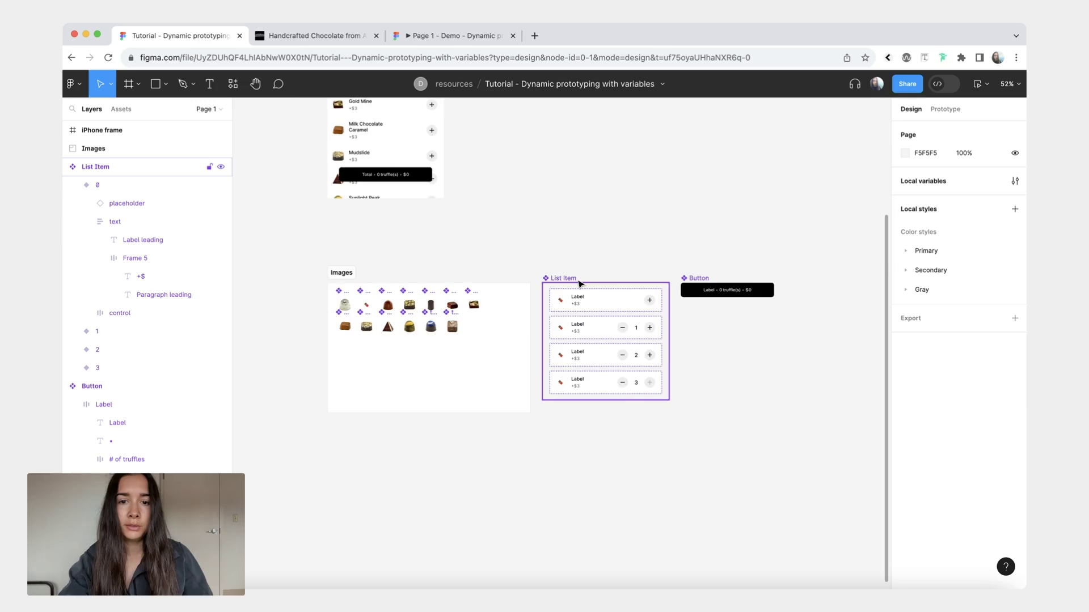
scroll(580, 282, "up", 5)
left_click(580, 285)
scroll(666, 185, "down", 2)
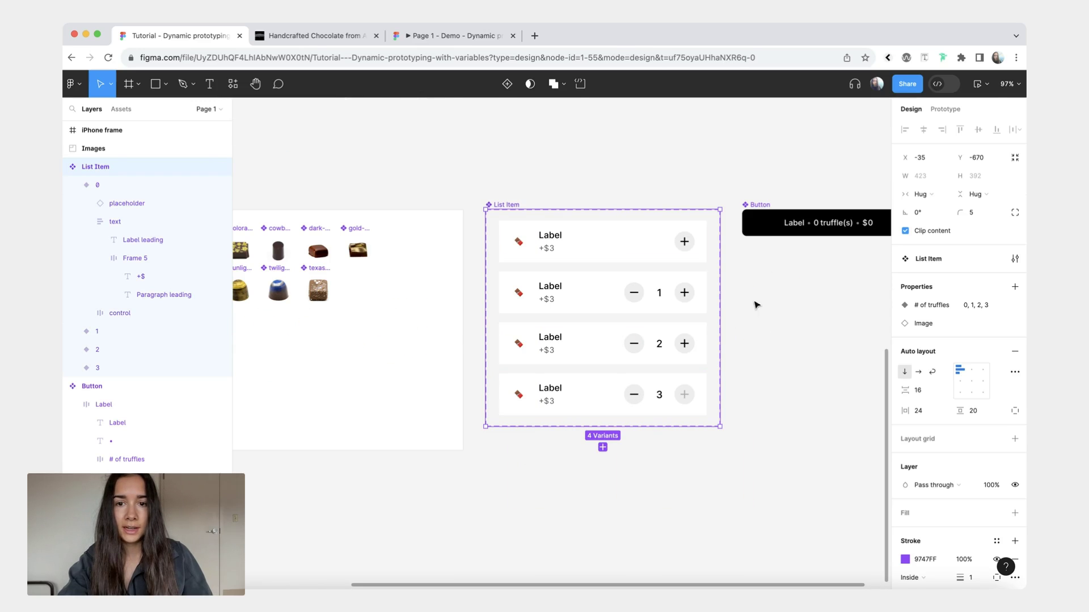
left_click(945, 109)
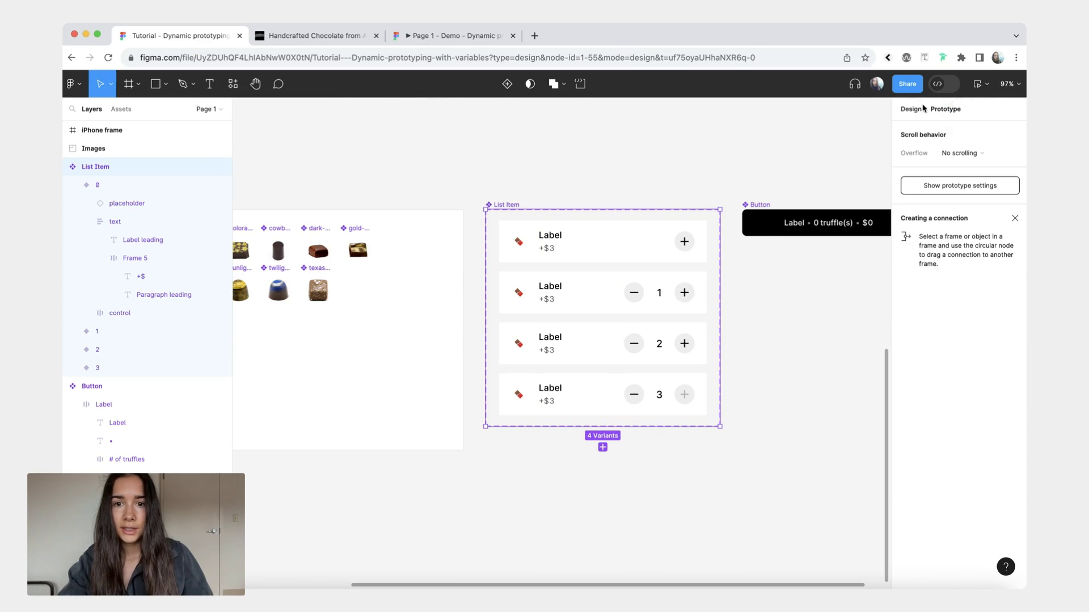
double_click(688, 244)
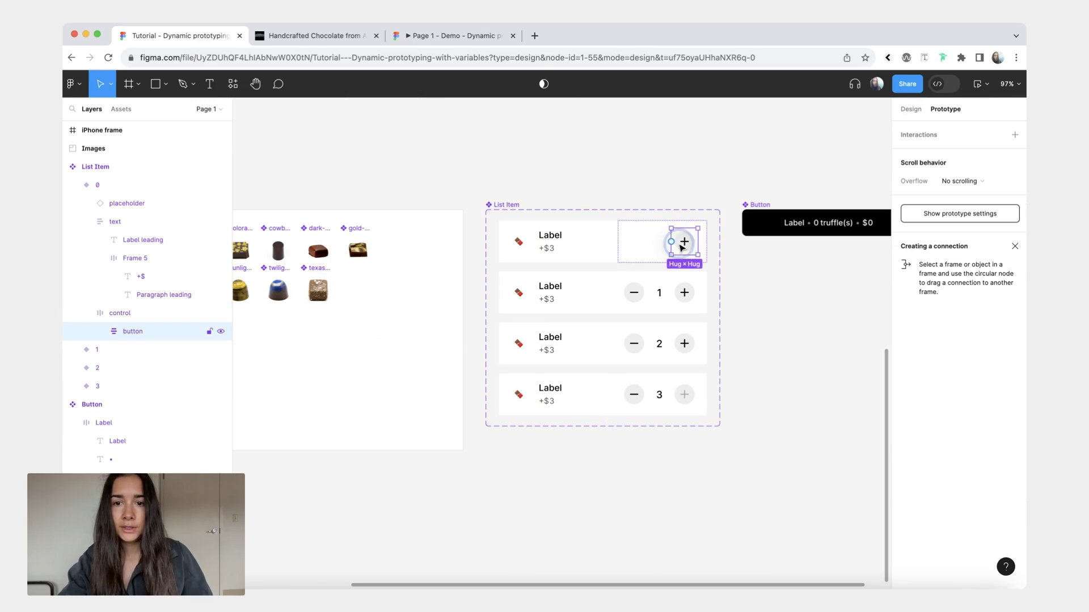
scroll(683, 247, "up", 3)
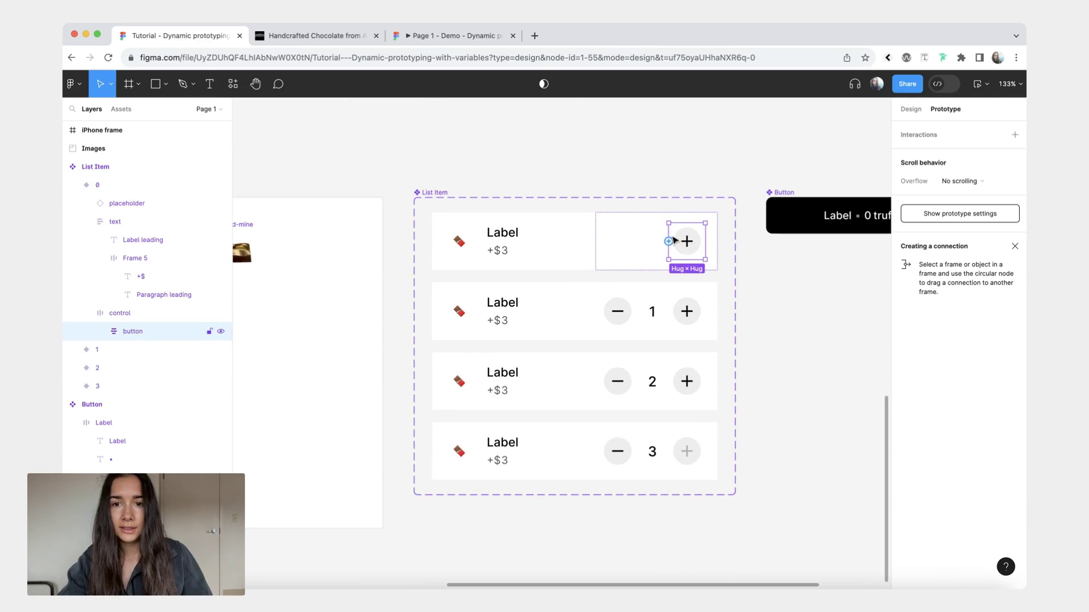
left_click_drag(668, 241, 634, 307)
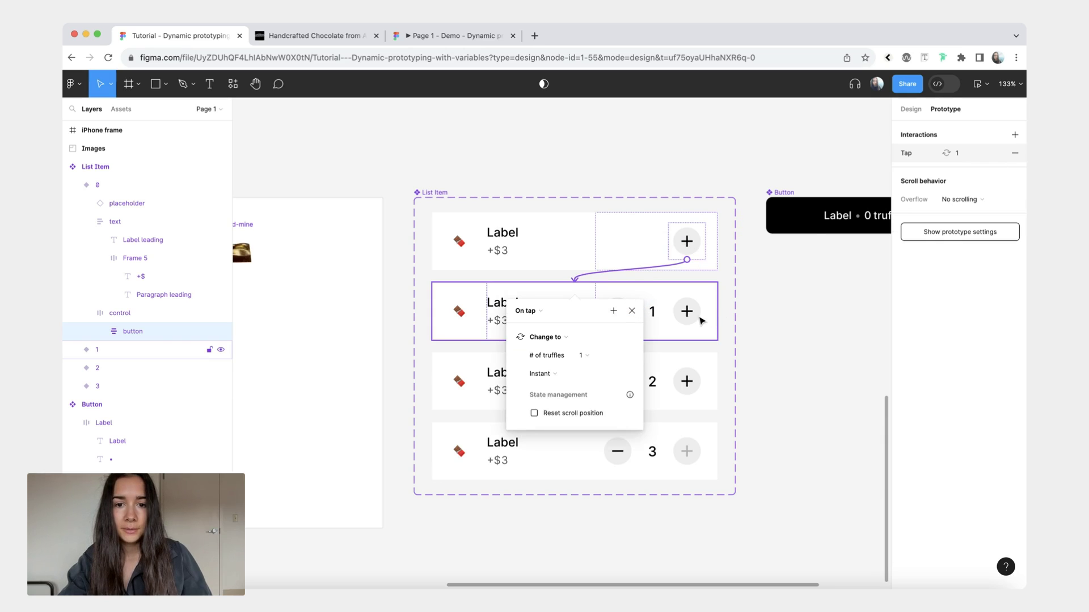
left_click(544, 374)
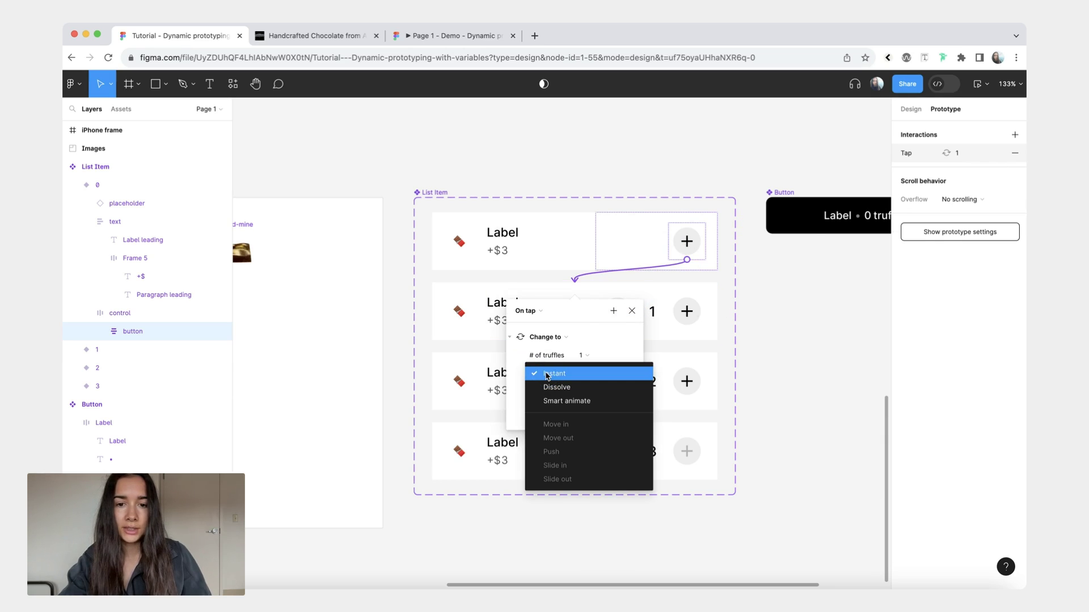
left_click(566, 401)
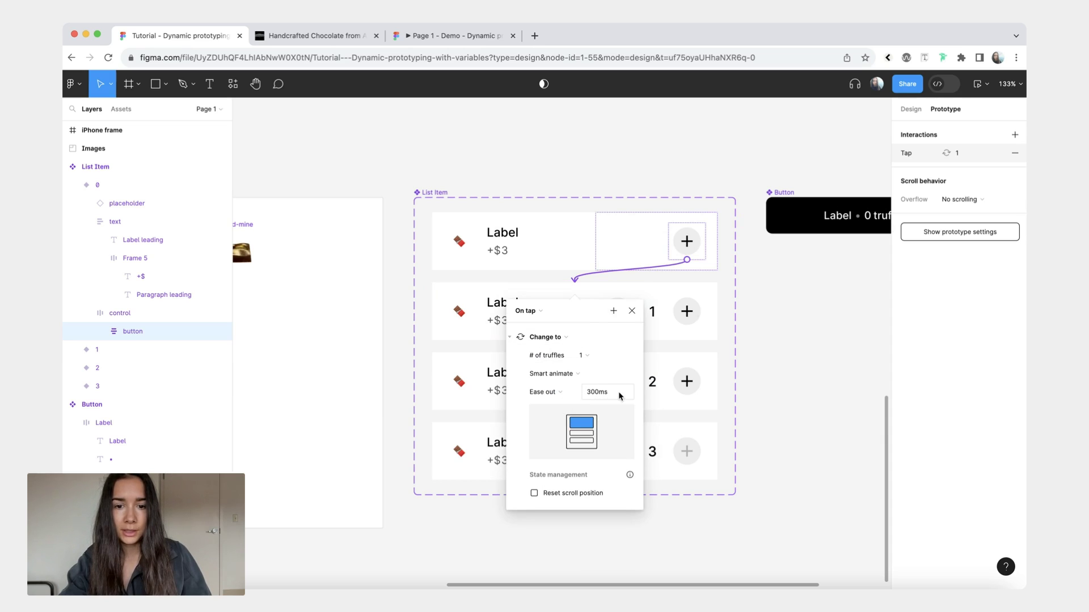
Step: Link the row 2 and row 3 plus buttons to the next variants
left_click(632, 311)
left_click(684, 312)
left_click_drag(668, 311, 553, 368)
left_click(687, 381)
left_click_drag(686, 381, 544, 431)
scroll(567, 369, "down", 3)
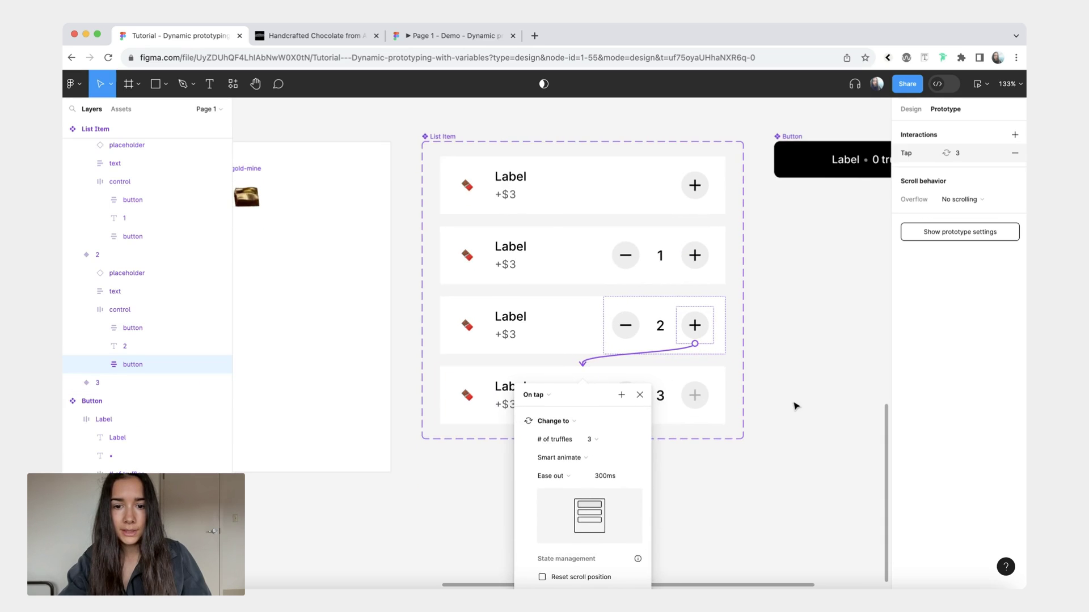
scroll(623, 397, "left", 2)
Step: Link the minus buttons in rows 4, 3 and 2 back to the previous variants
left_click(645, 412)
left_click_drag(645, 411, 622, 294)
left_click(668, 340)
left_click(664, 341)
left_click(624, 293)
left_click(663, 271)
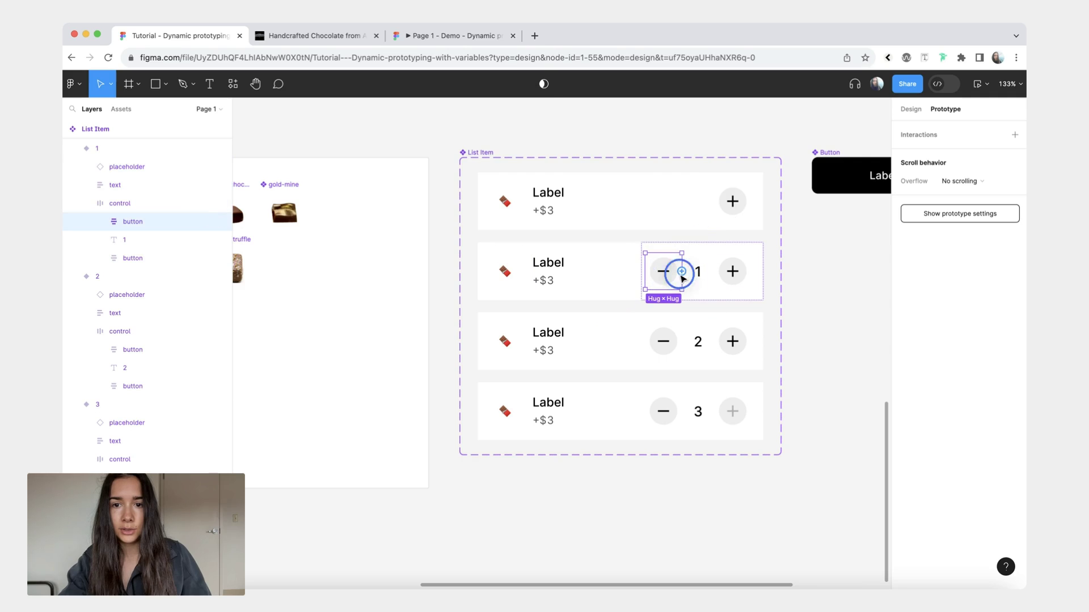
left_click_drag(683, 272, 672, 222)
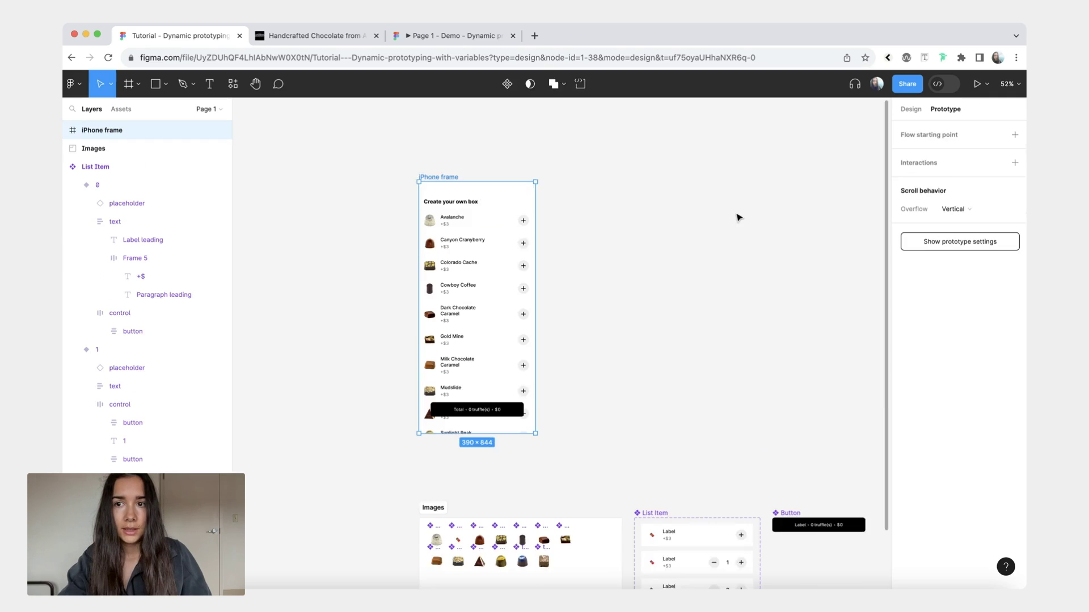
Step: Select the iPhone frame and start a prototype Preview
scroll(596, 182, "down", 1)
left_click(449, 145)
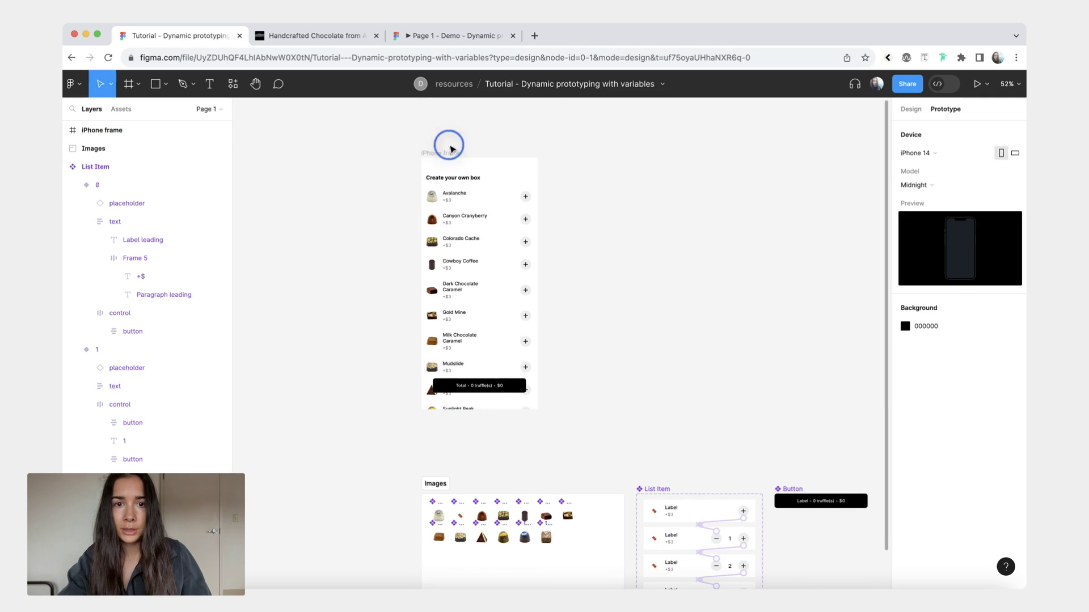
left_click(987, 90)
left_click(958, 125)
Step: Add and remove three Avalanche, then add one Colorado Cache and two Cowboy Coffee
left_click(706, 191)
left_click(705, 190)
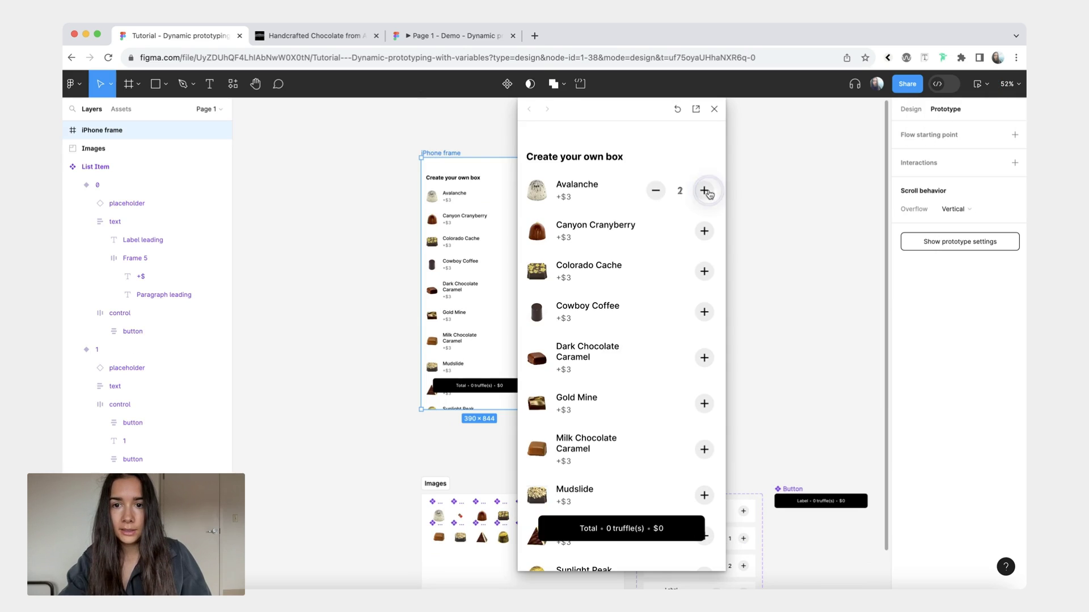
left_click(706, 190)
left_click(655, 190)
left_click(655, 190)
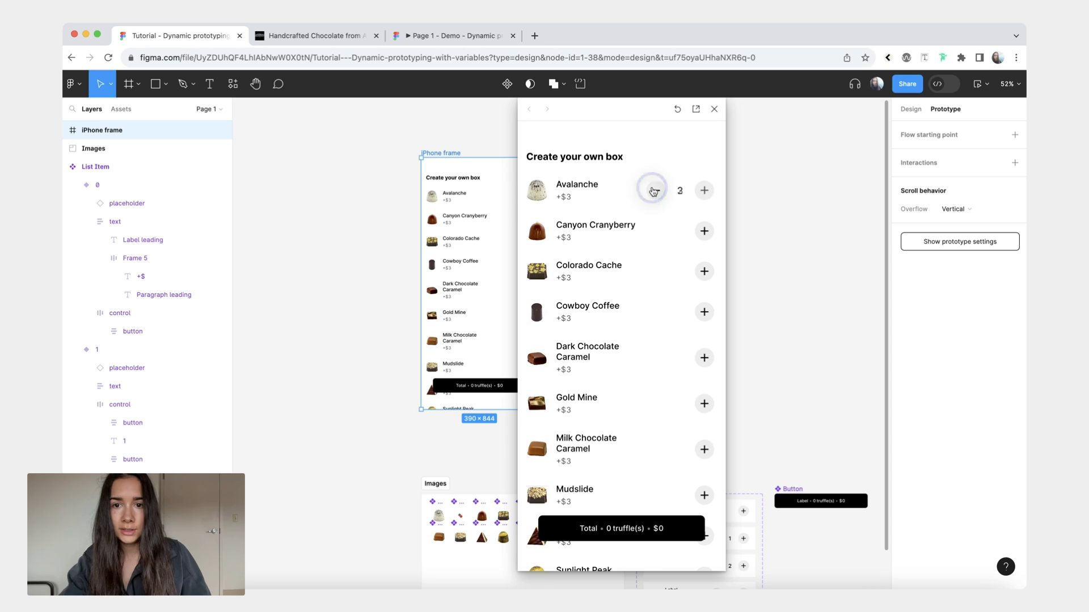
left_click(654, 191)
left_click(704, 271)
left_click(703, 312)
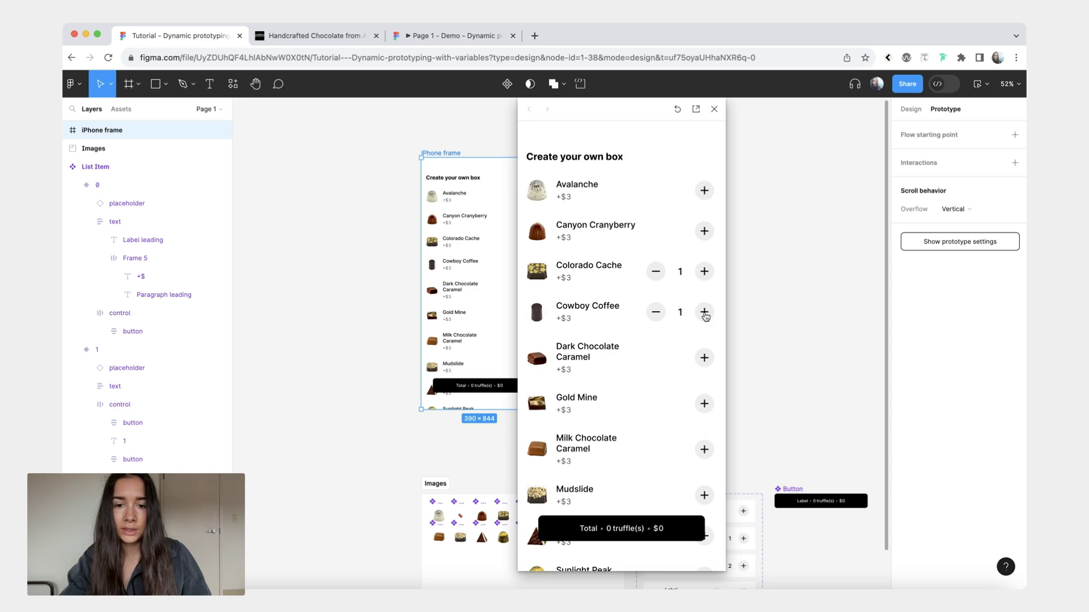
left_click(703, 312)
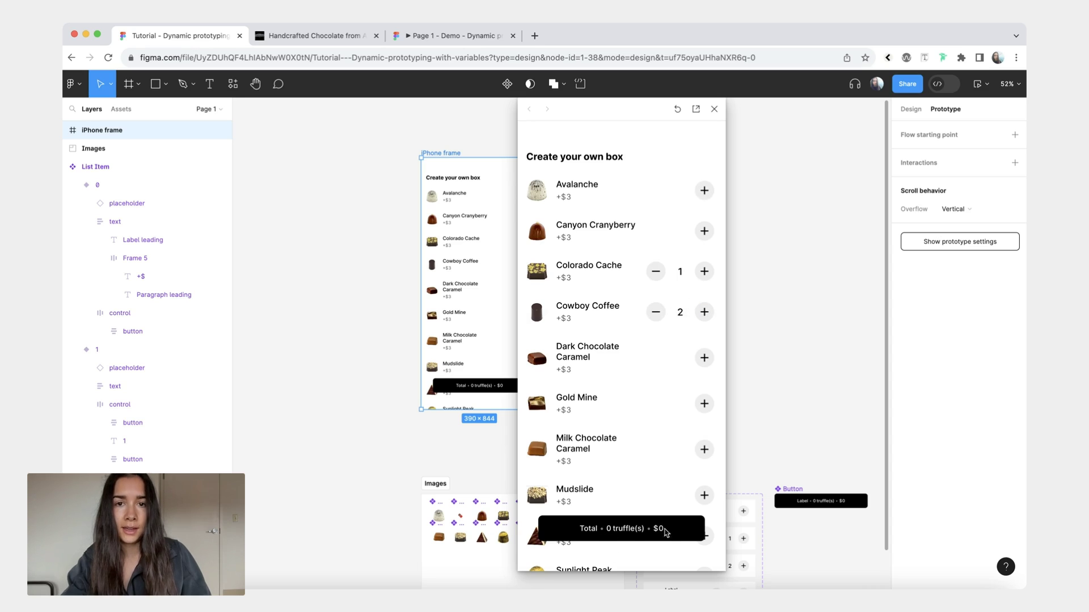
Step: Exit the preview and select the three plus interactions together to edit their shared tap settings
left_click(713, 109)
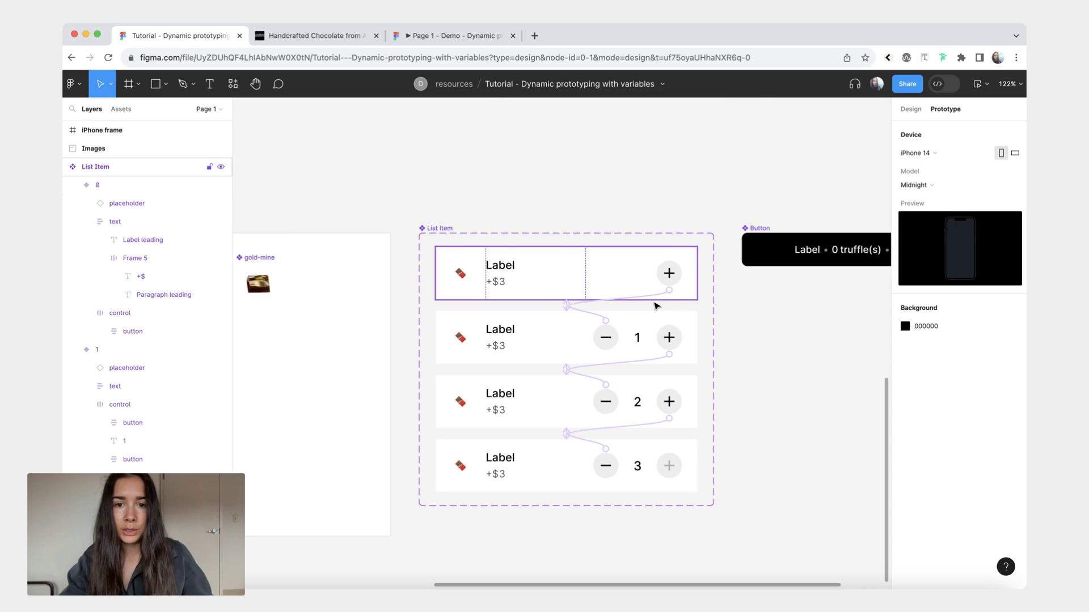
scroll(567, 340, "down", 2)
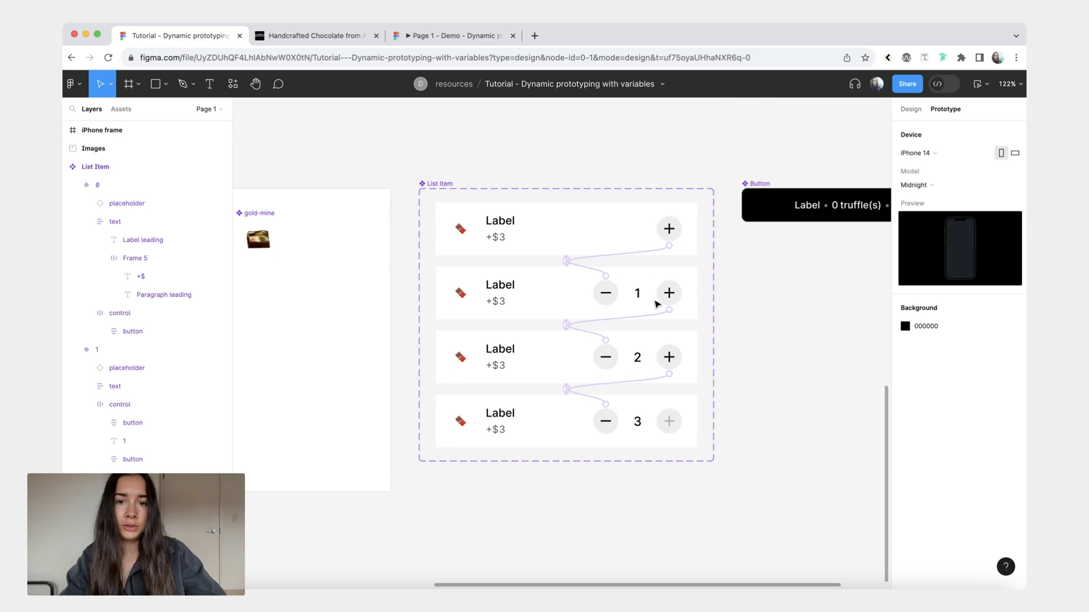
left_click(584, 255)
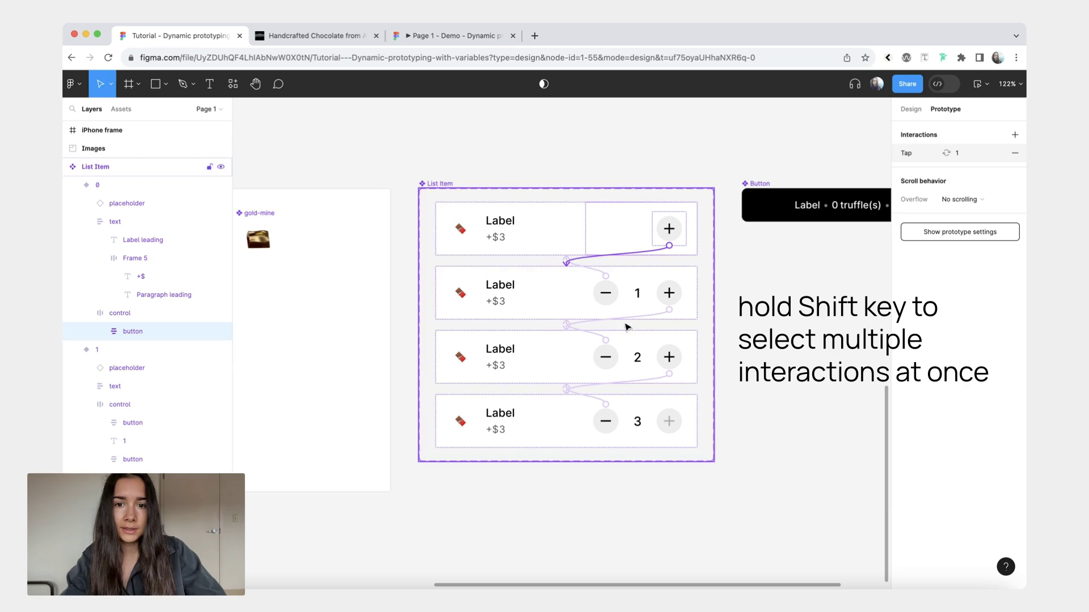
left_click(607, 313, "shift")
left_click(586, 391, "shift")
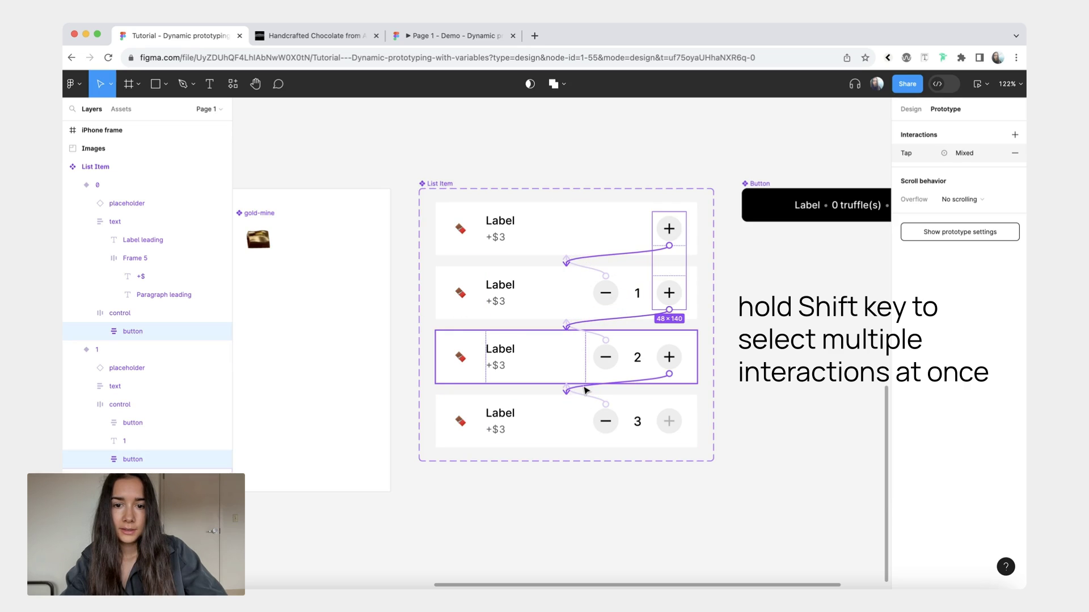
left_click(584, 388, "shift")
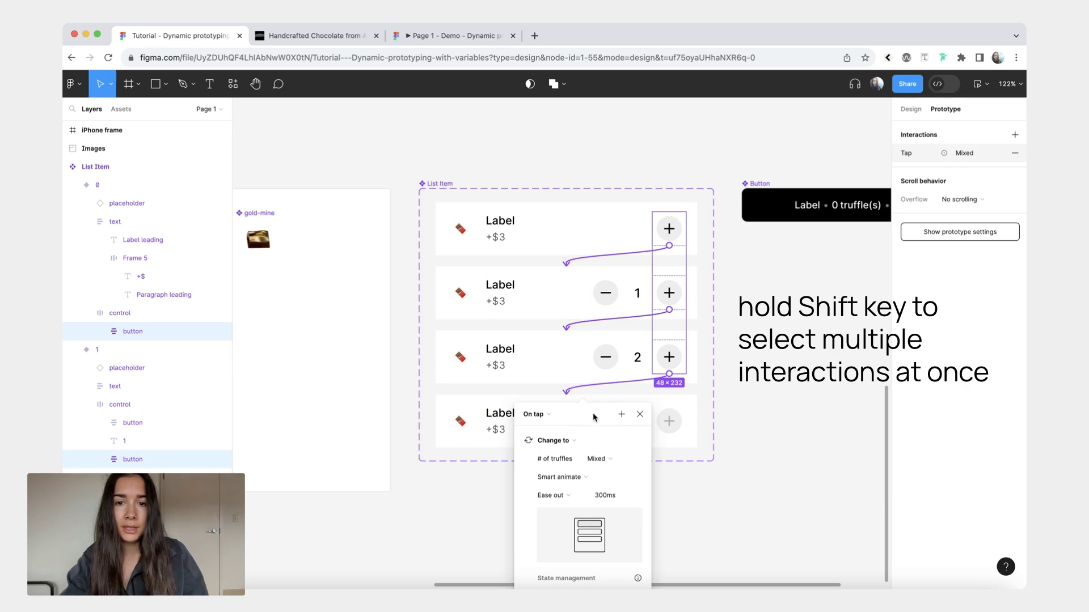
left_click_drag(594, 417, 487, 196)
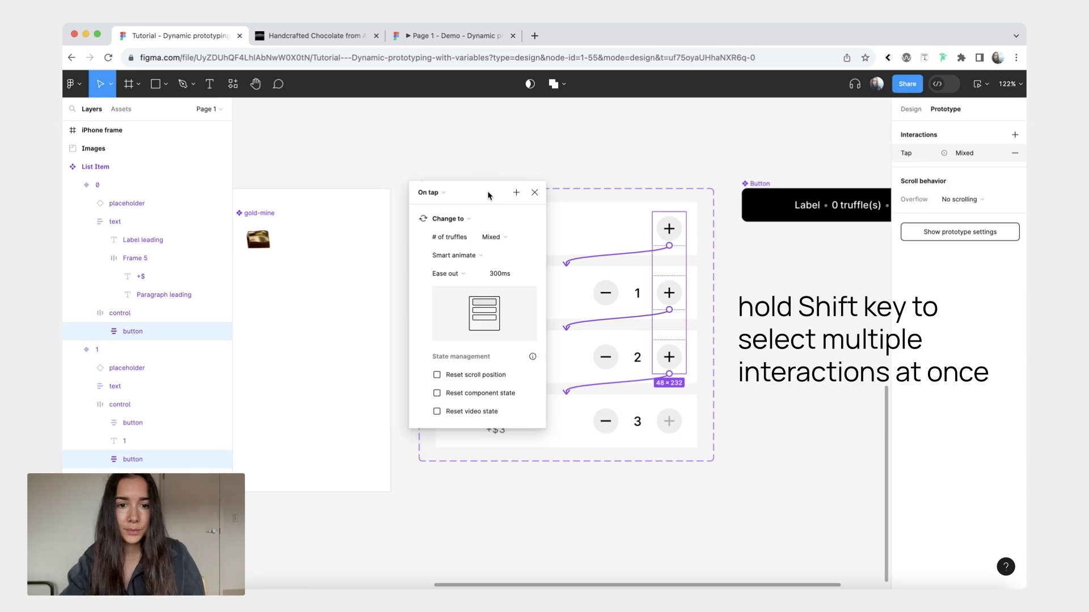
Step: Add a Set variable action making Total truffles equal Total truffles + 1
left_click(515, 194)
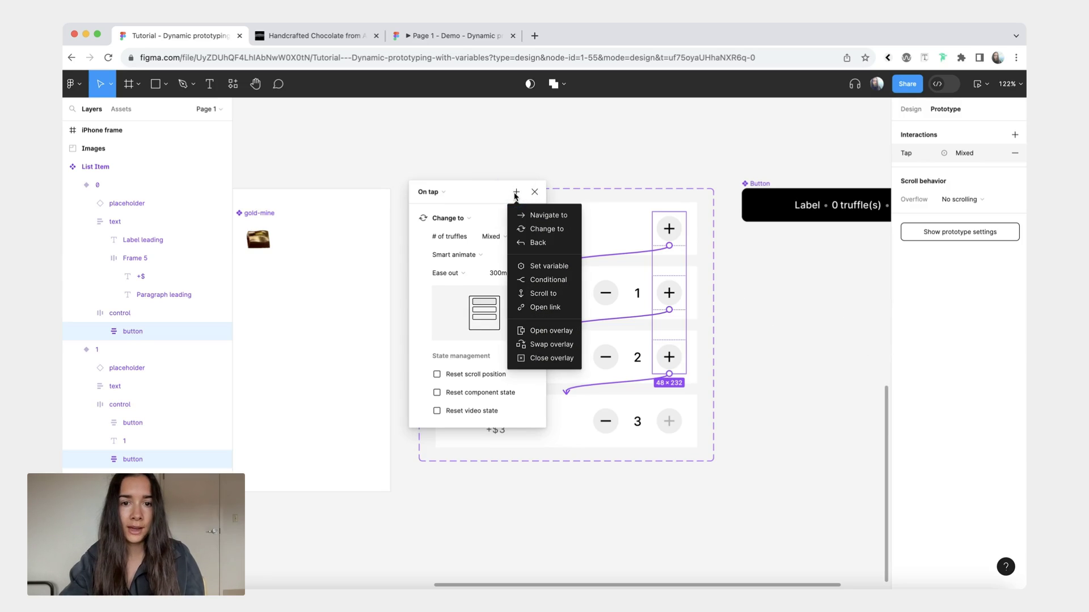
left_click(548, 267)
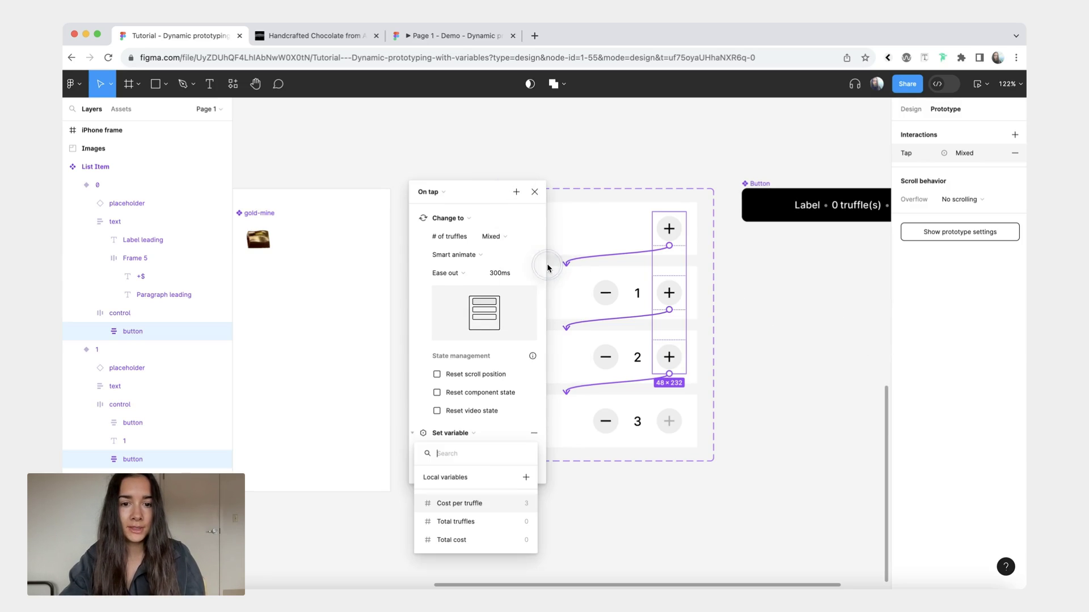
left_click(491, 522)
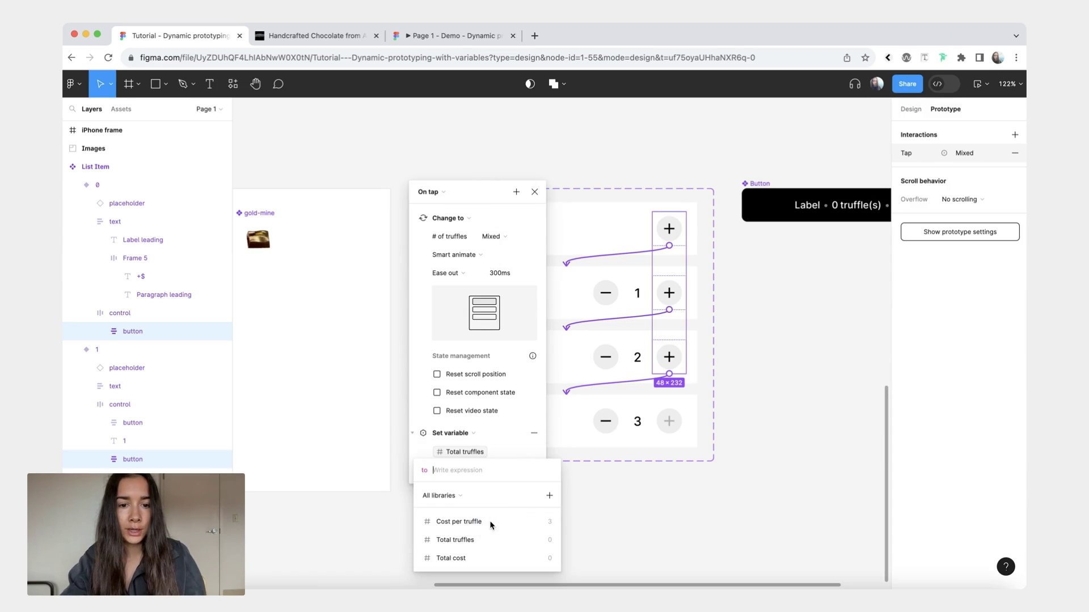
left_click(475, 539)
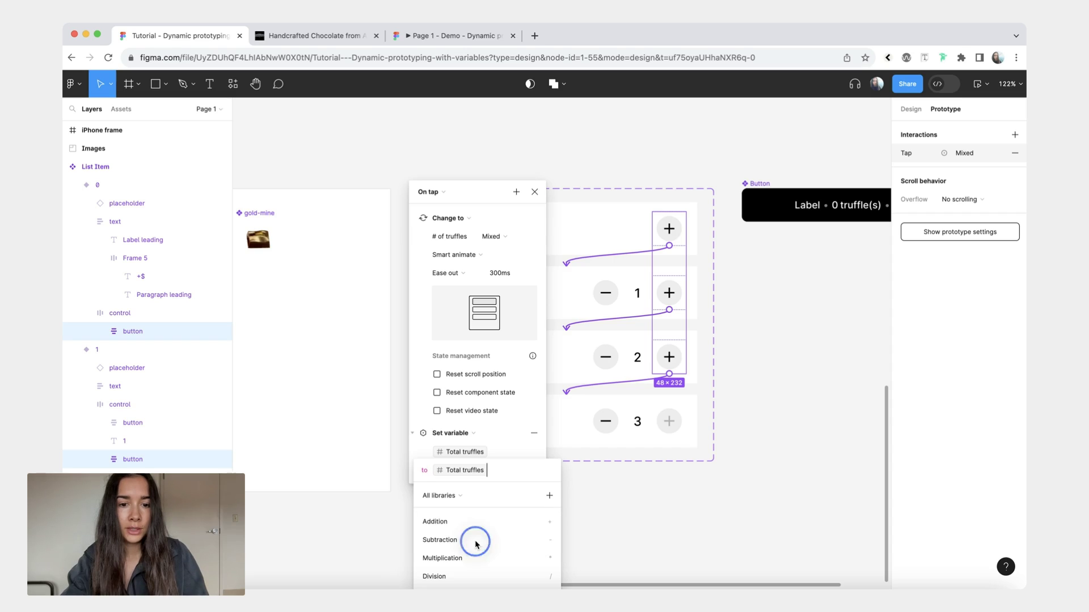
left_click(488, 522)
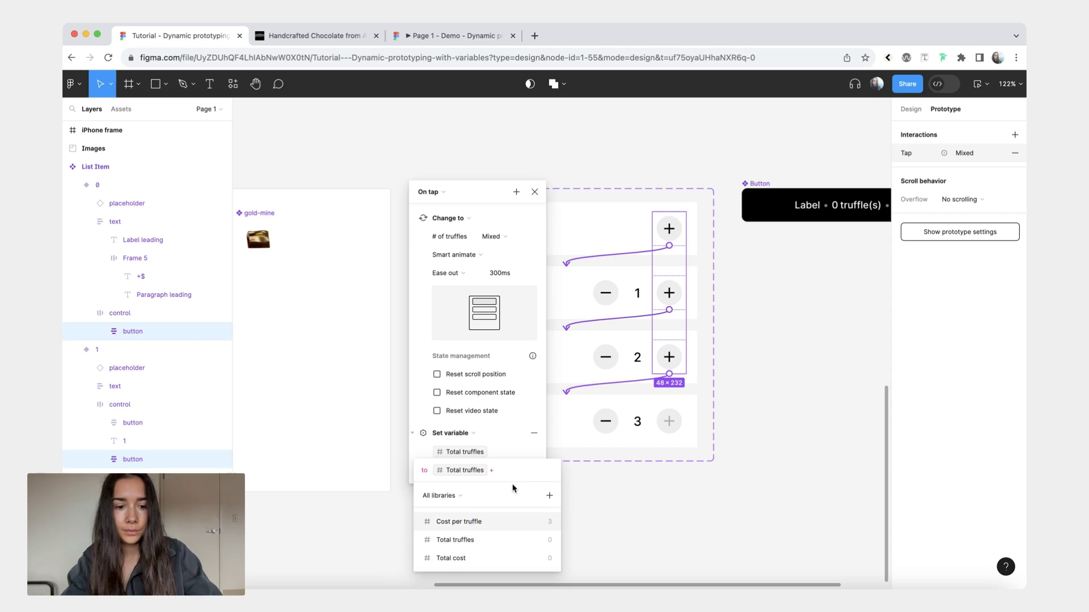
type("1")
key("Return")
left_click_drag(477, 201, 479, 134)
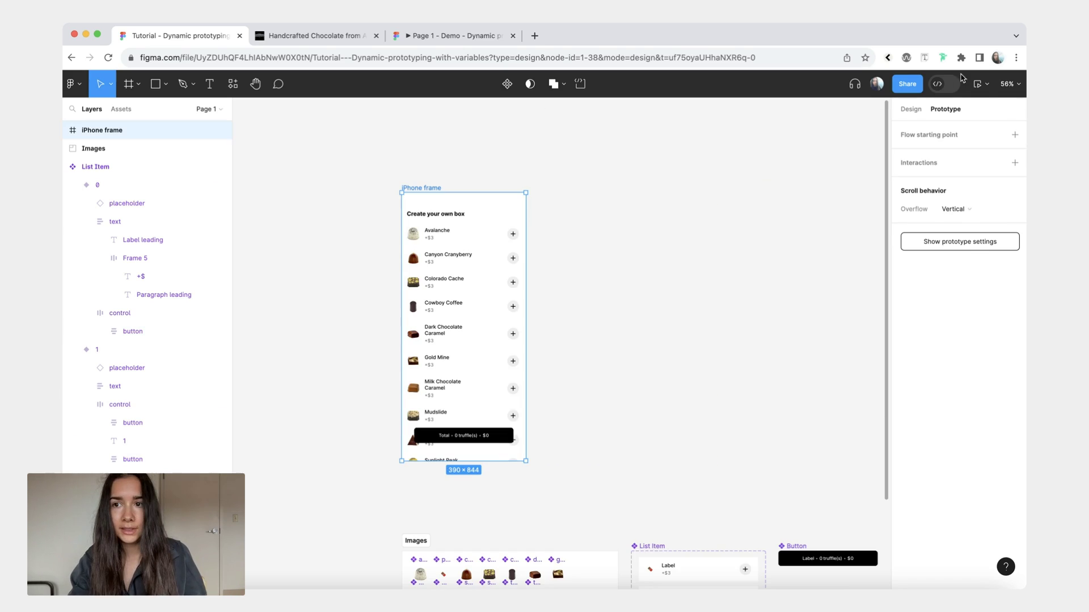
Step: Preview the prototype: add one Avalanche and three Canyon Cranyberry, then remove a few
left_click(981, 85)
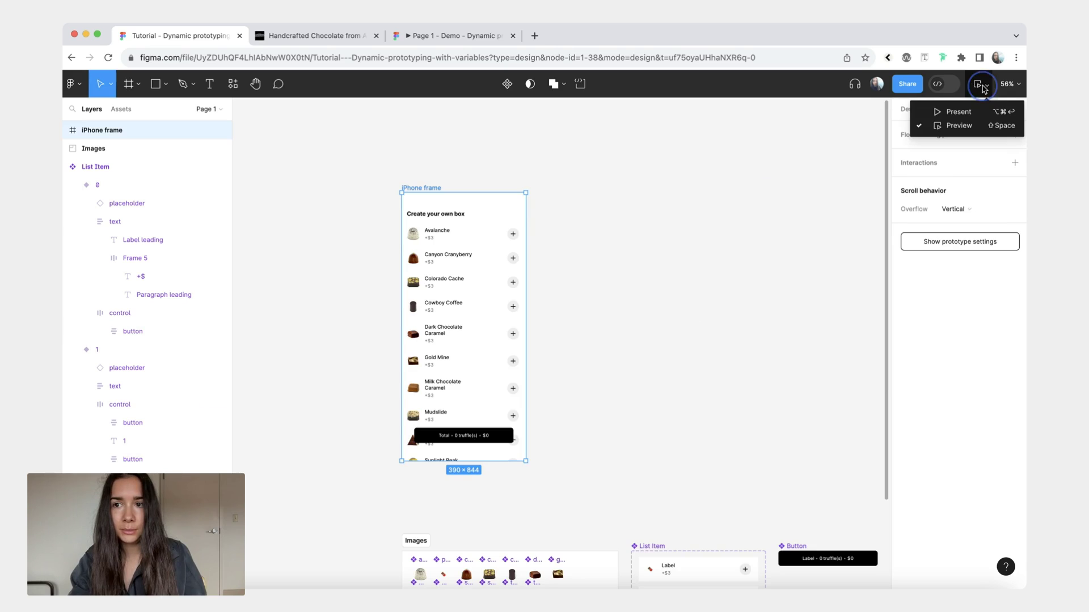
left_click(958, 125)
left_click(704, 191)
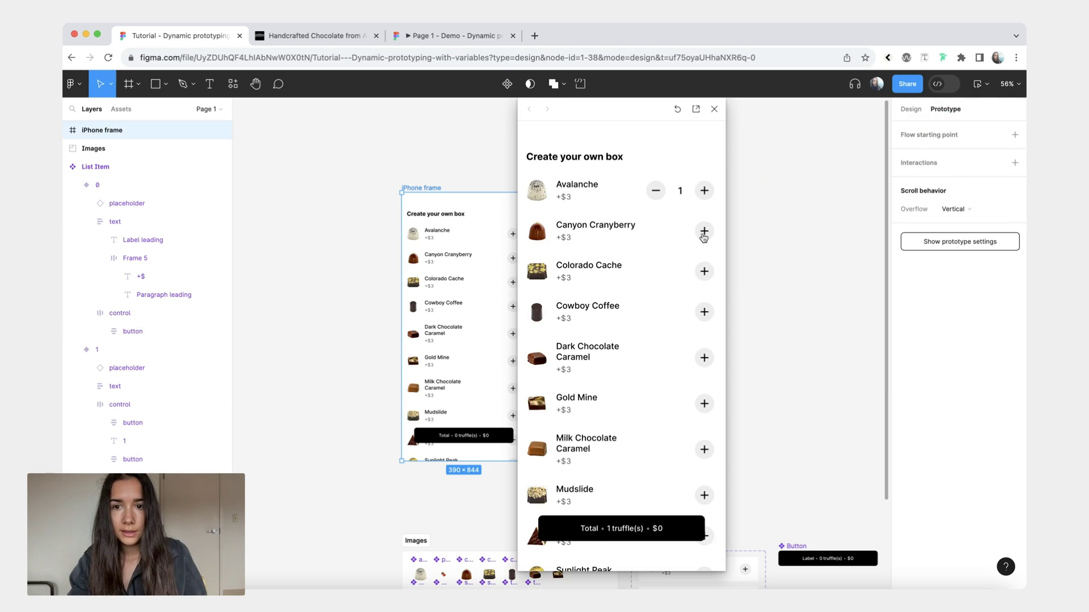
left_click(703, 235)
left_click(703, 235)
left_click(703, 234)
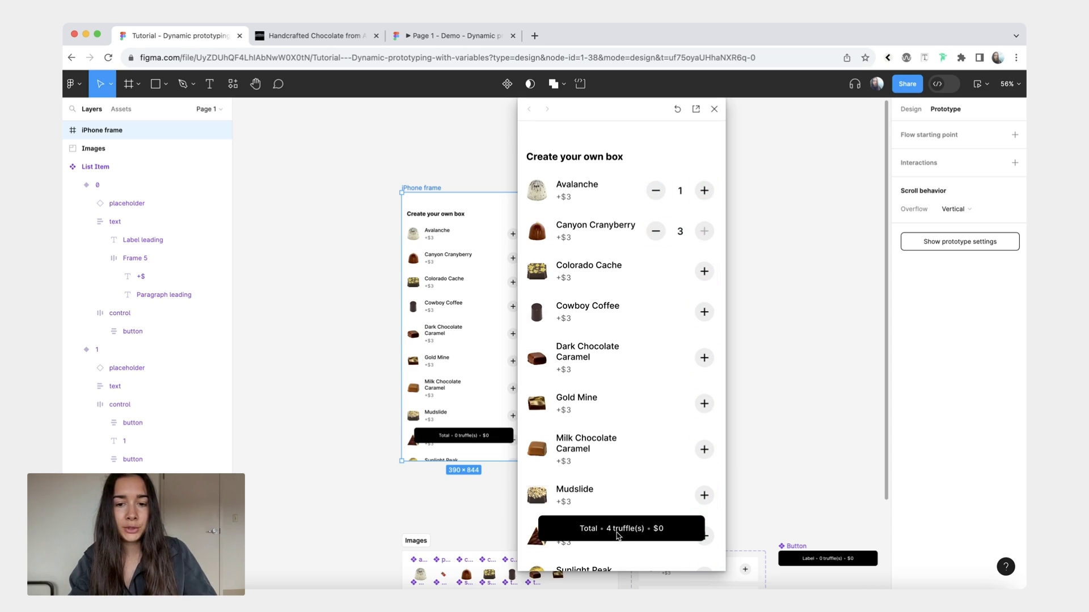
left_click(655, 231)
left_click(655, 190)
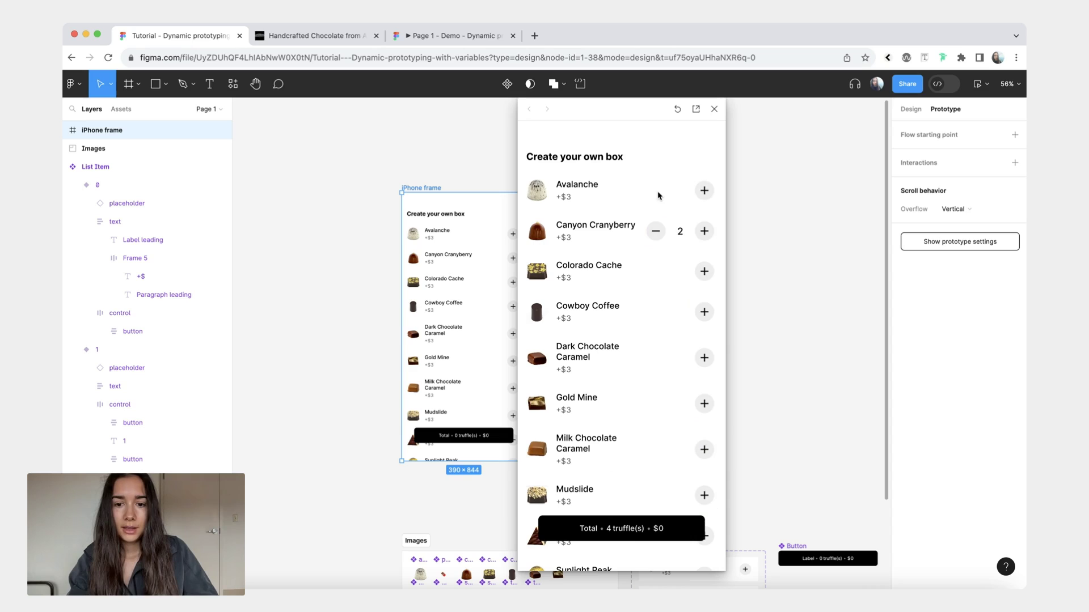
left_click(655, 231)
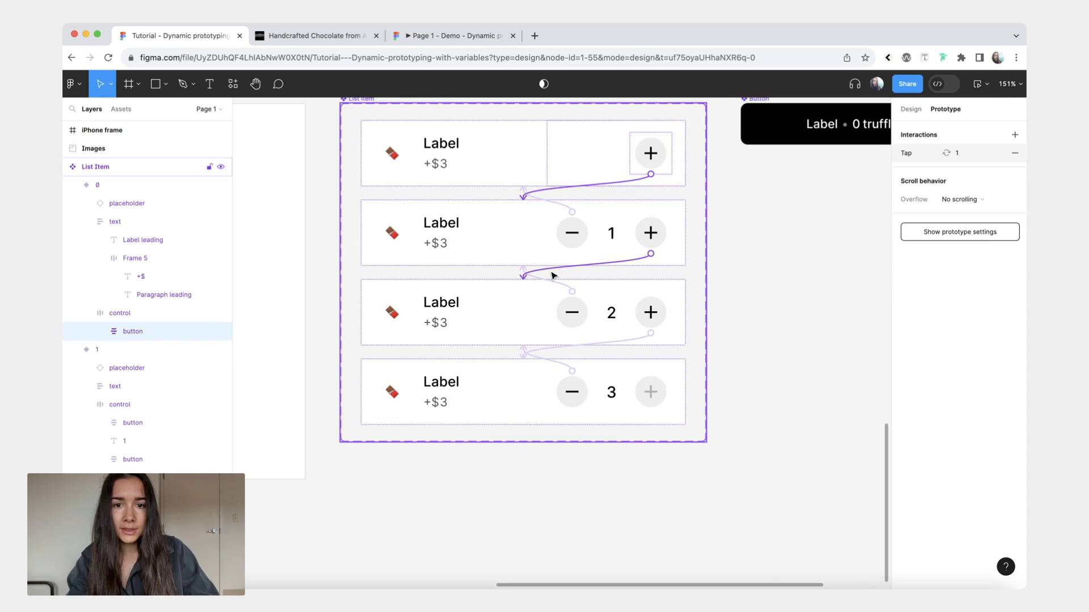
Step: Give all three plus buttons a second Set variable action: Total cost = Total cost + Cost per truffle
left_click(543, 352, "shift")
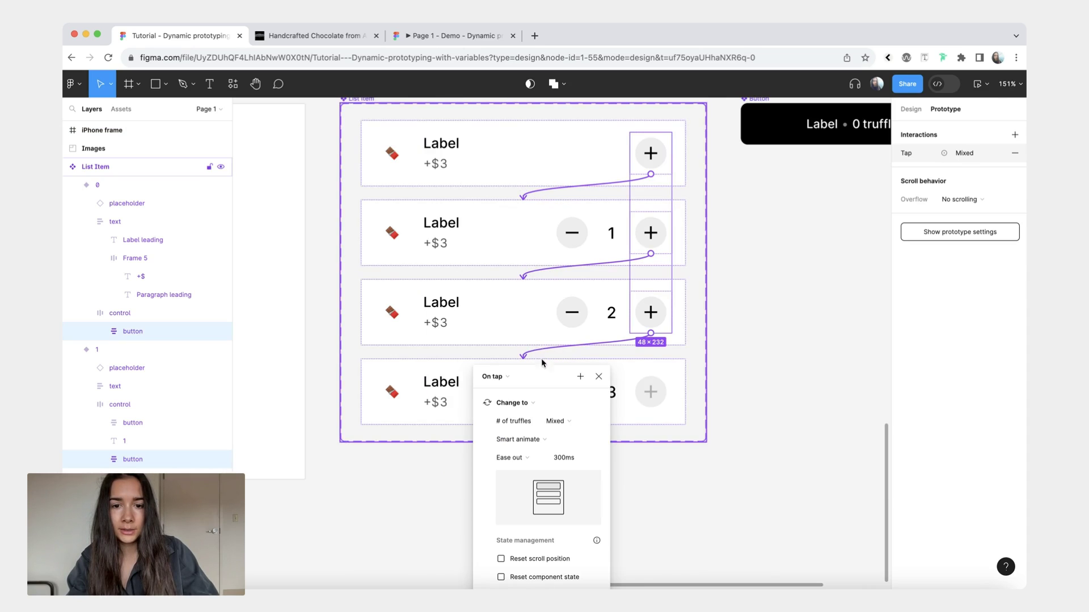
left_click_drag(541, 377, 486, 112)
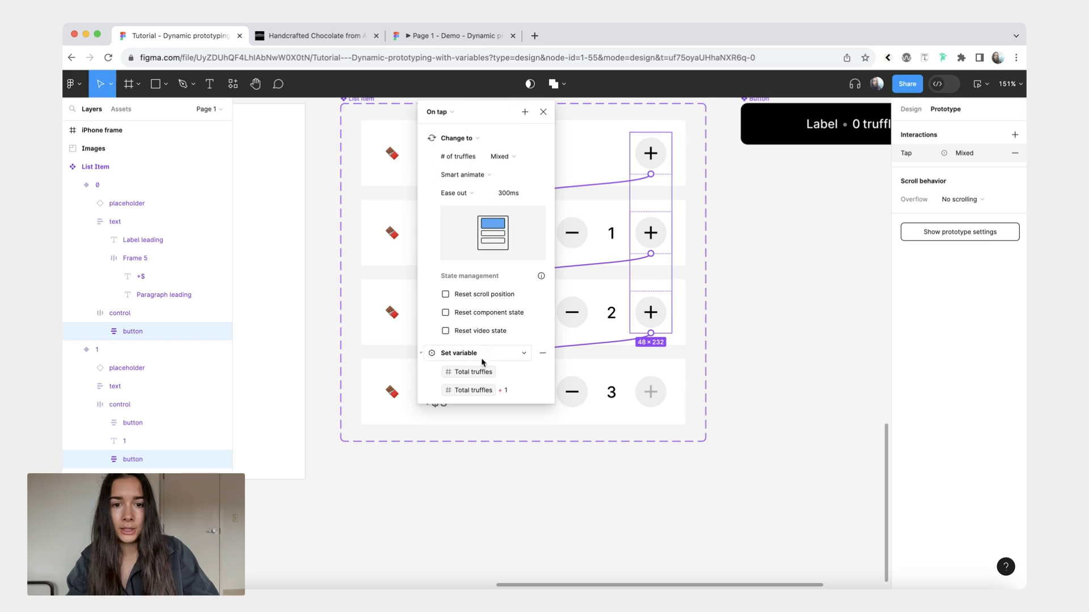
left_click(525, 112)
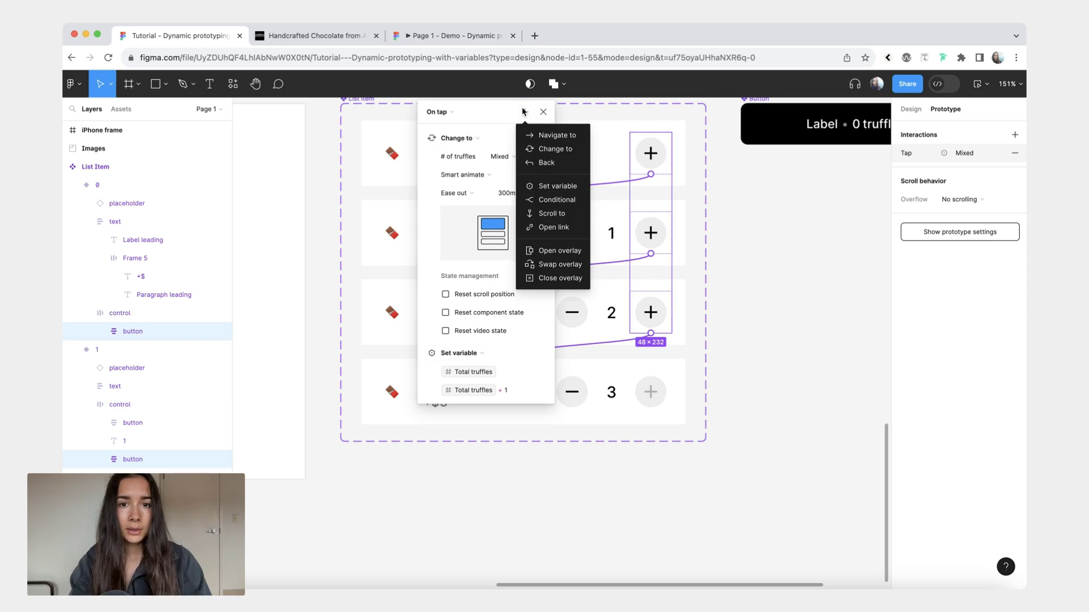
left_click(557, 186)
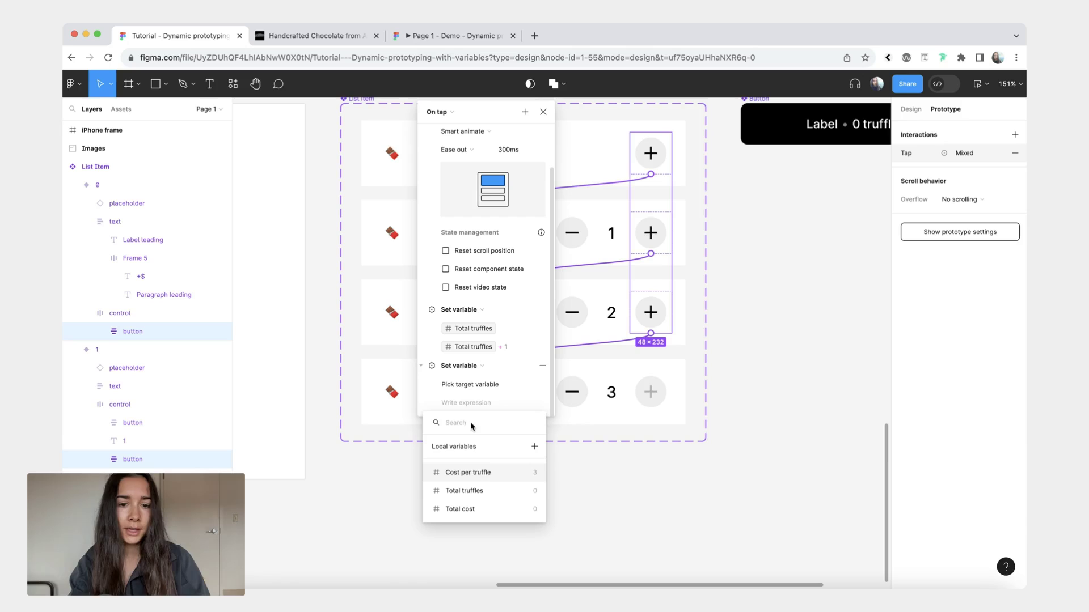
left_click(481, 508)
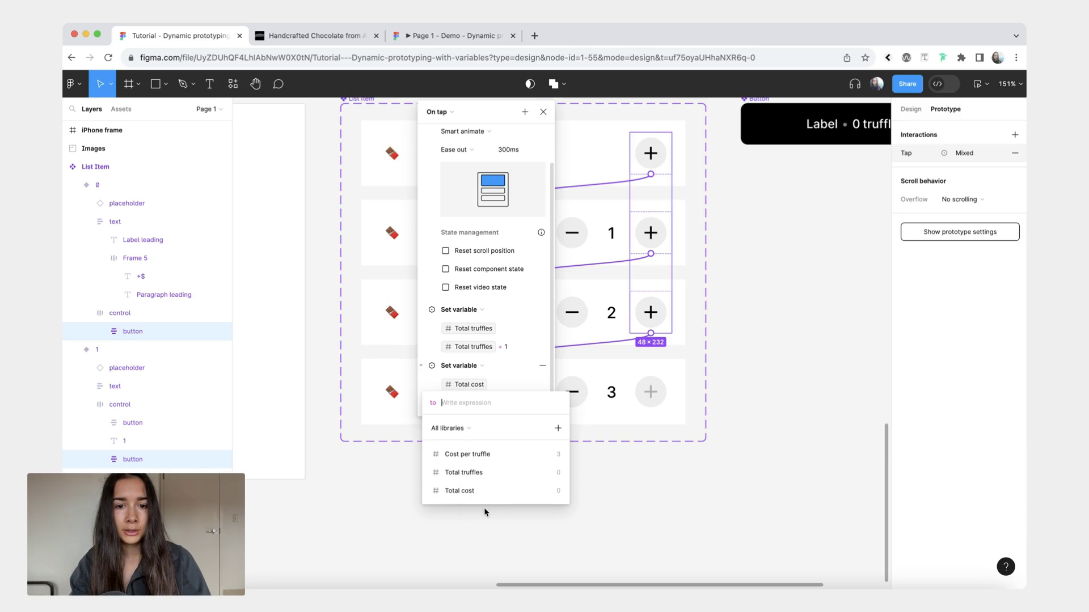
left_click(479, 490)
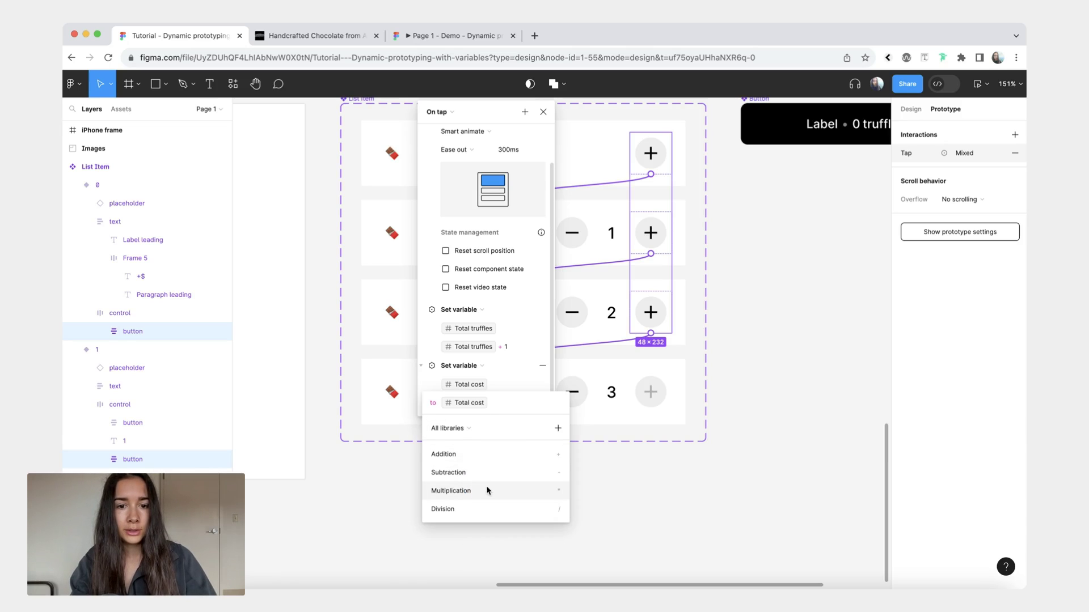
left_click(482, 453)
left_click(473, 451)
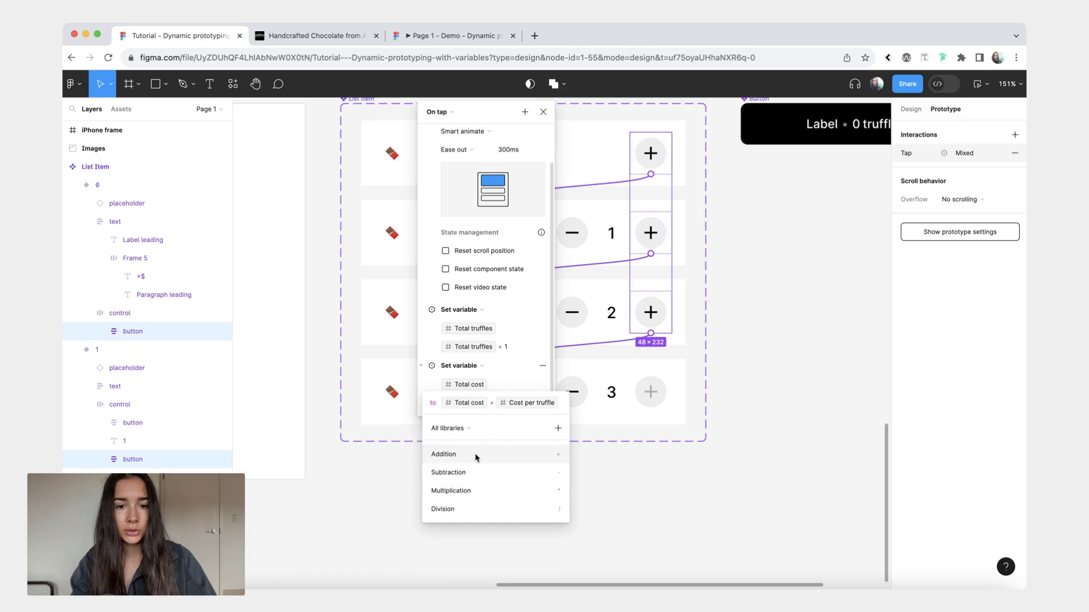
left_click(432, 377)
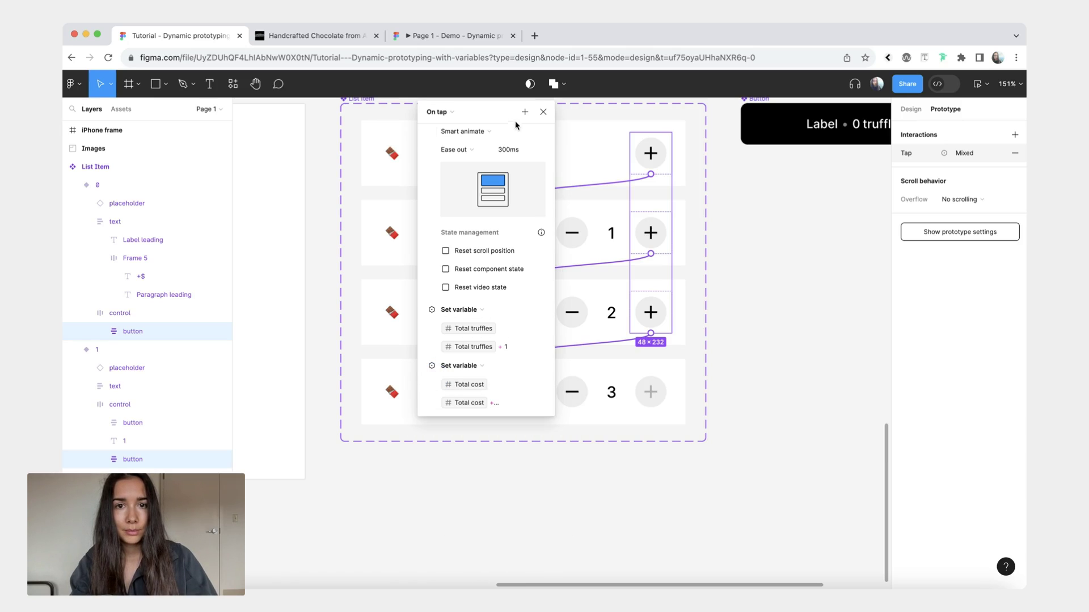
left_click(543, 111)
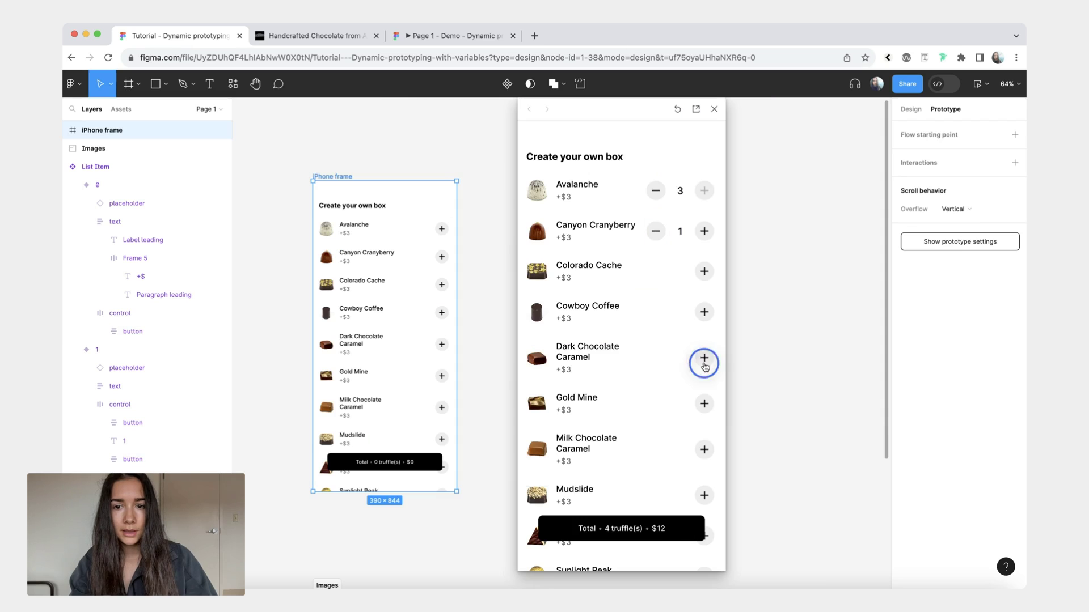
Step: In the preview, add Dark Chocolate Caramel and Cowboy Coffee, then tap minus on four rows
left_click(704, 358)
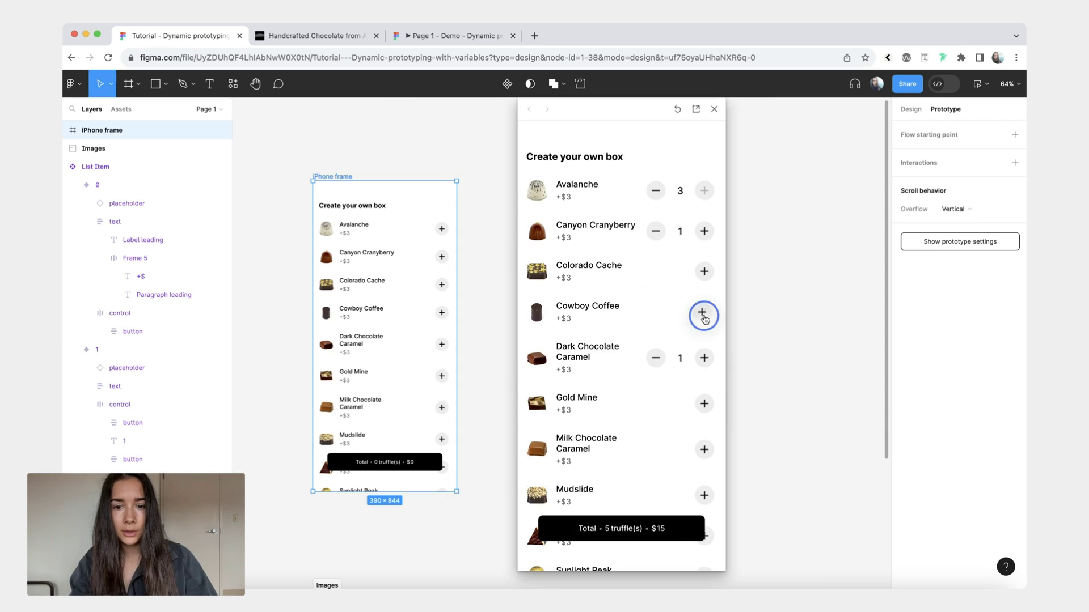
left_click(702, 315)
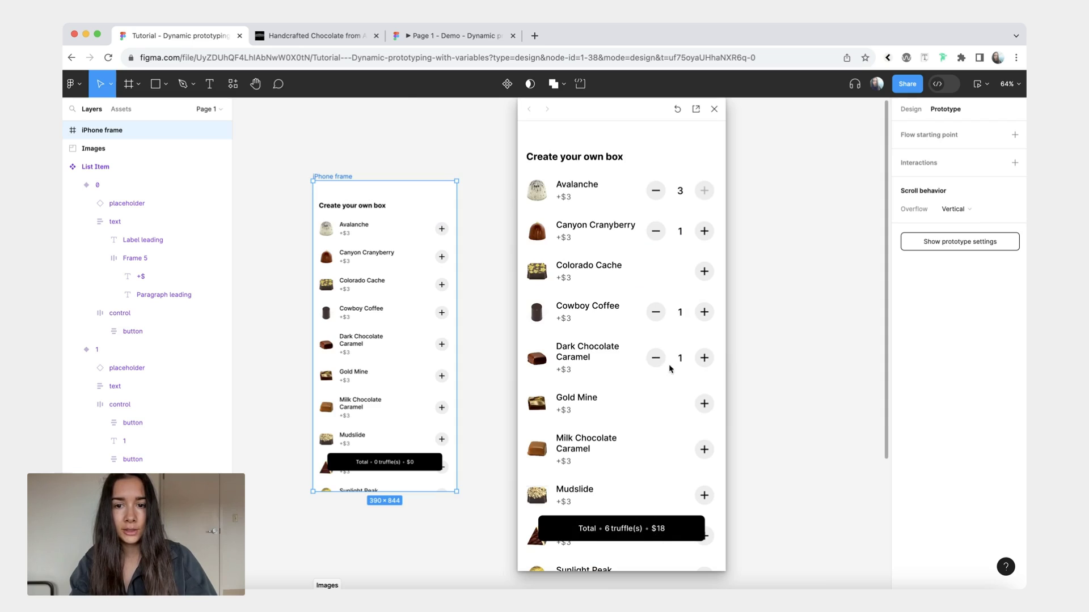
left_click(656, 357)
left_click(656, 312)
left_click(656, 231)
left_click(656, 191)
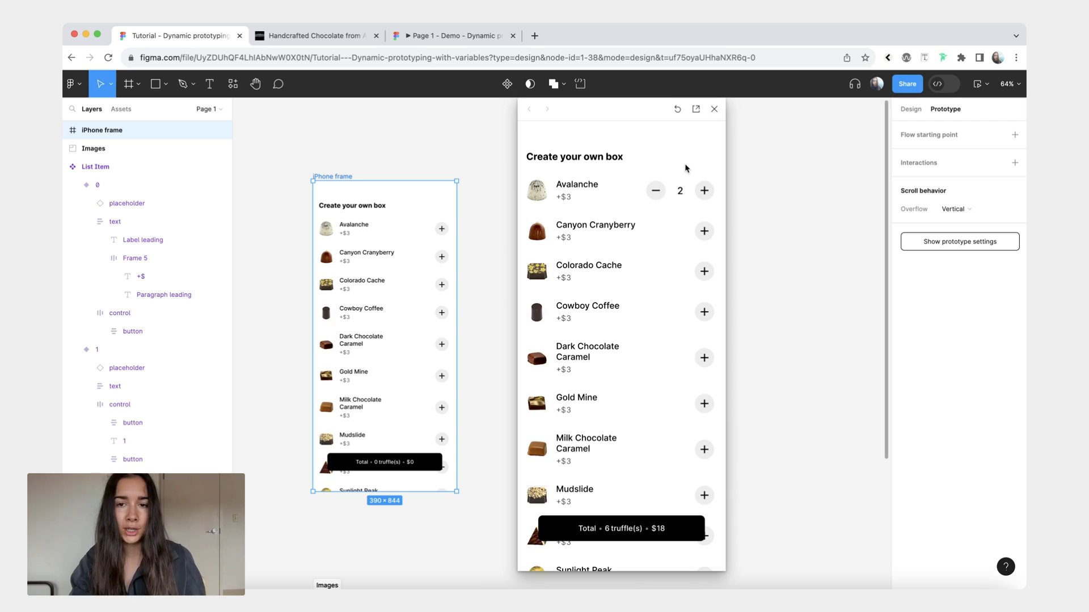
Step: Close the preview and select the minus buttons in every List Item row
left_click(713, 109)
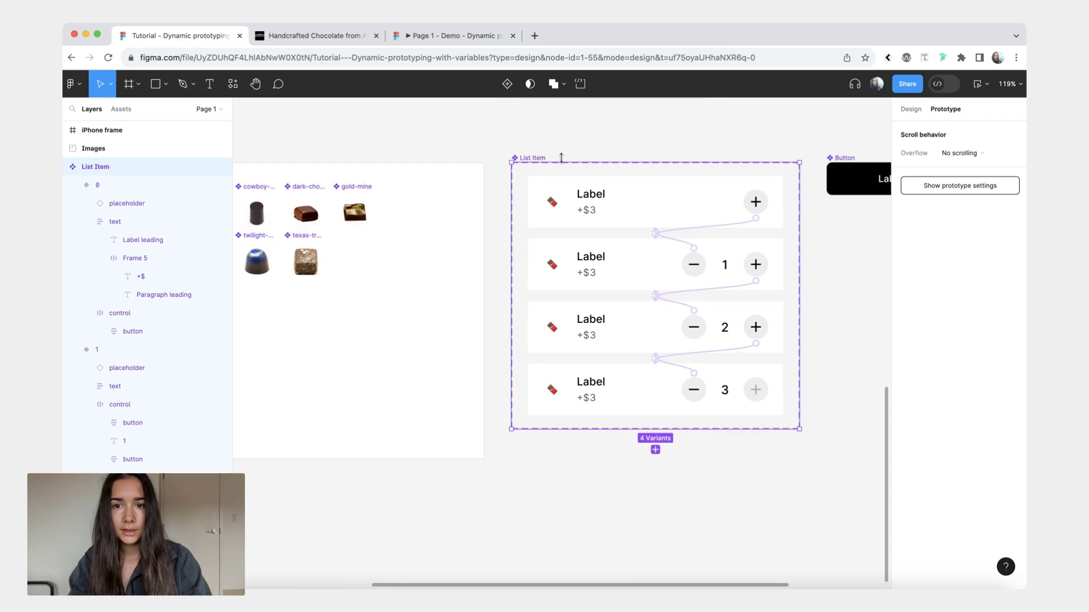
left_click(607, 348)
left_click(618, 335)
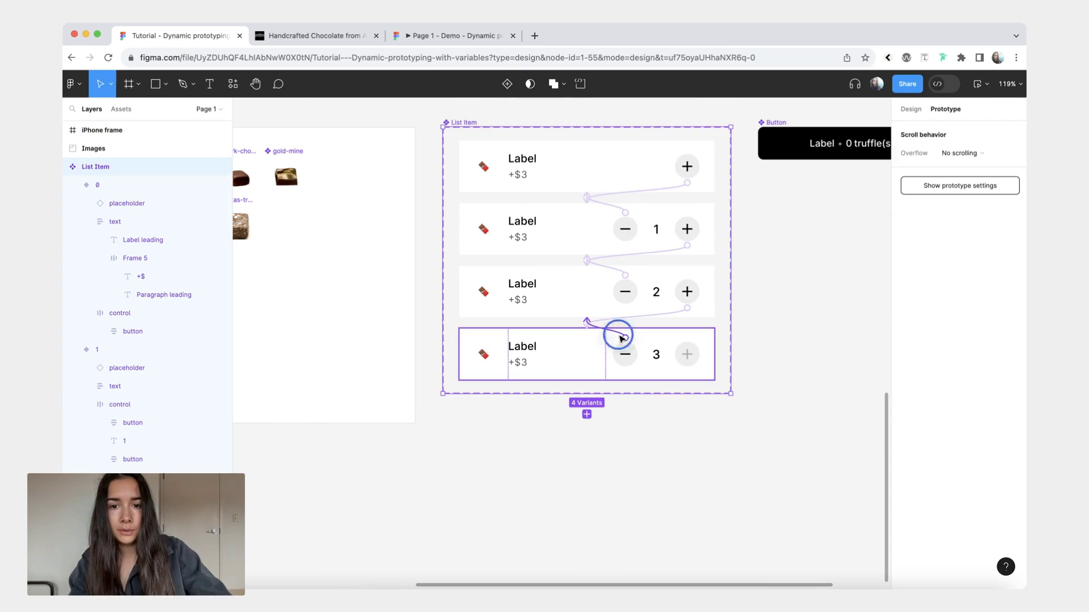
scroll(618, 335, "up", 3)
left_click(594, 244, "shift")
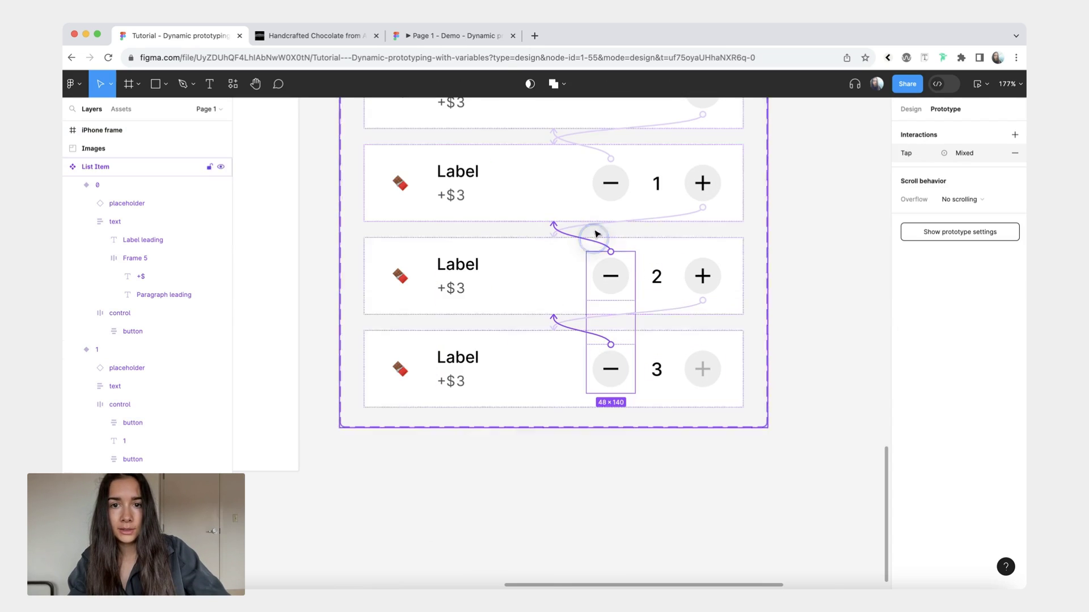
Step: Add a Set variable action to the minus buttons' On tap: Total truffles = Total truffles - 1
left_click(596, 149, "shift")
scroll(595, 152, "down", 3)
left_click(621, 190)
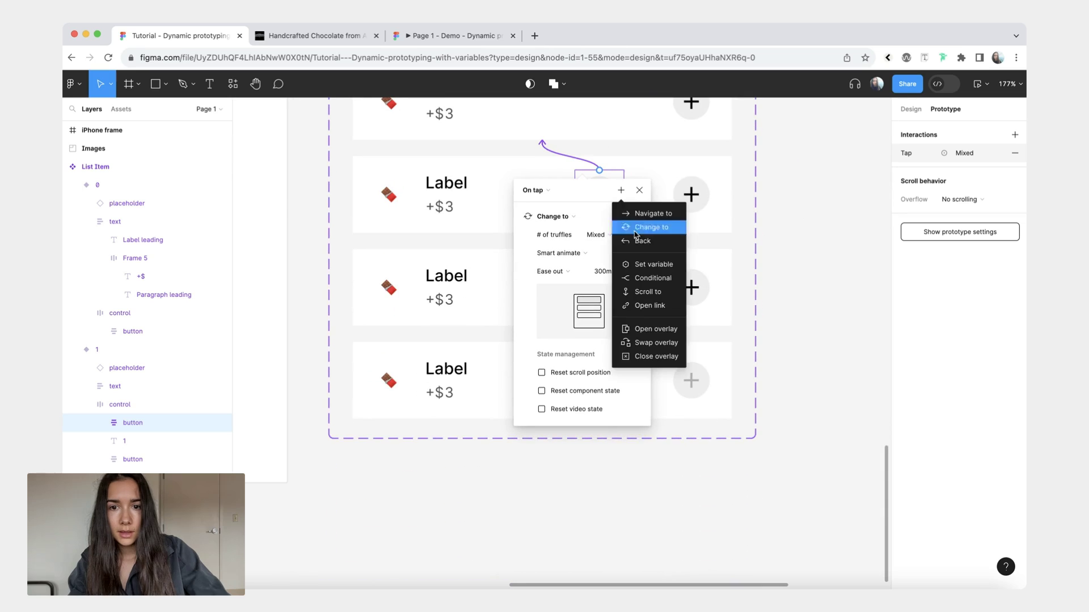
left_click(652, 261)
left_click(557, 519)
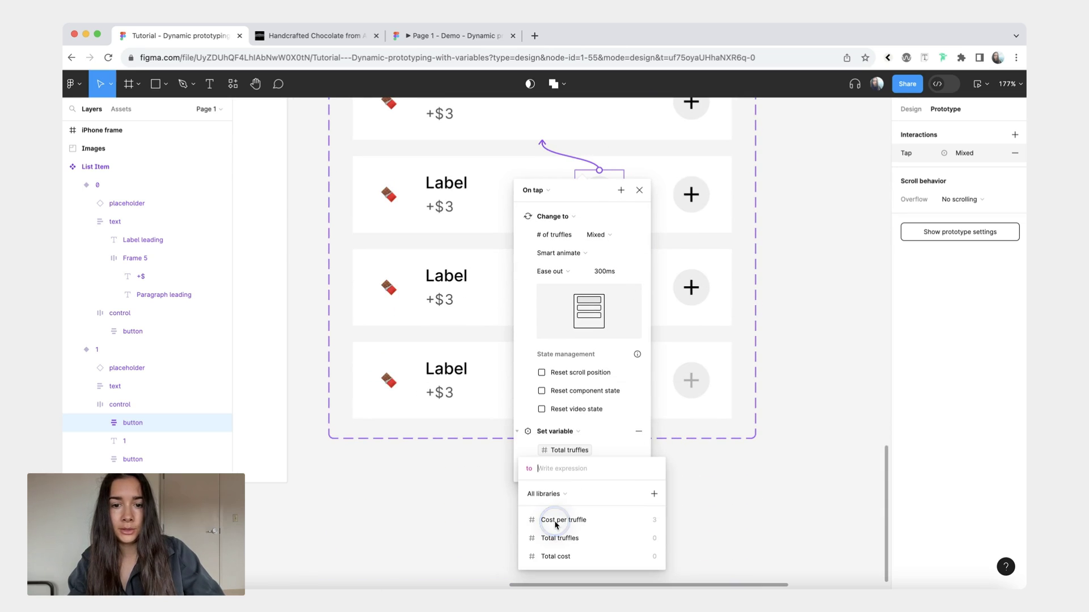
left_click(561, 538)
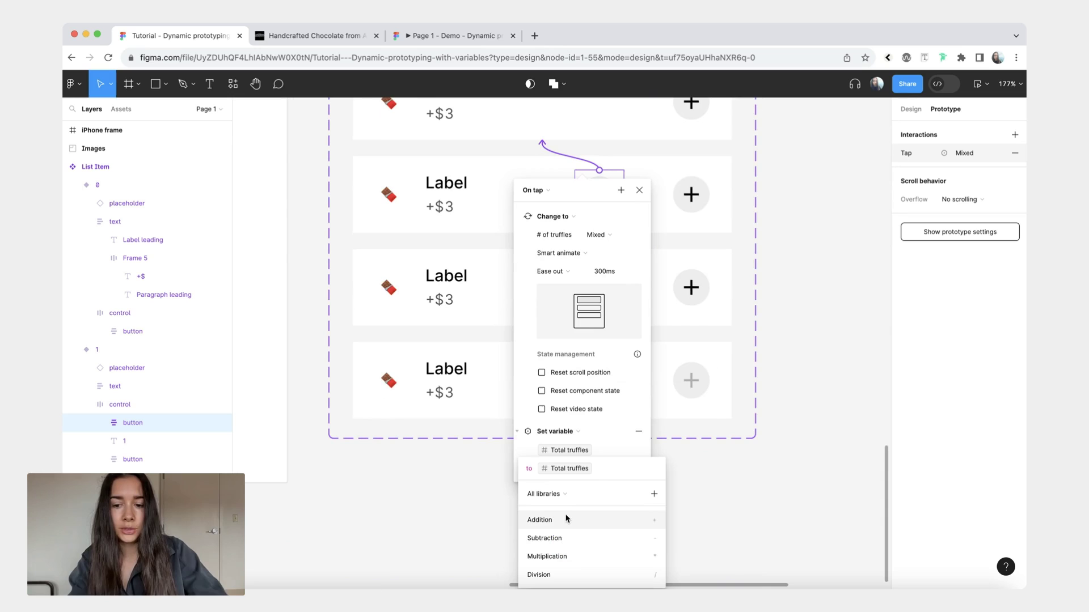
type("- 1")
key("Return")
Step: Add a second Set variable action: Total cost = Total cost - Cost per truffle
left_click(600, 142)
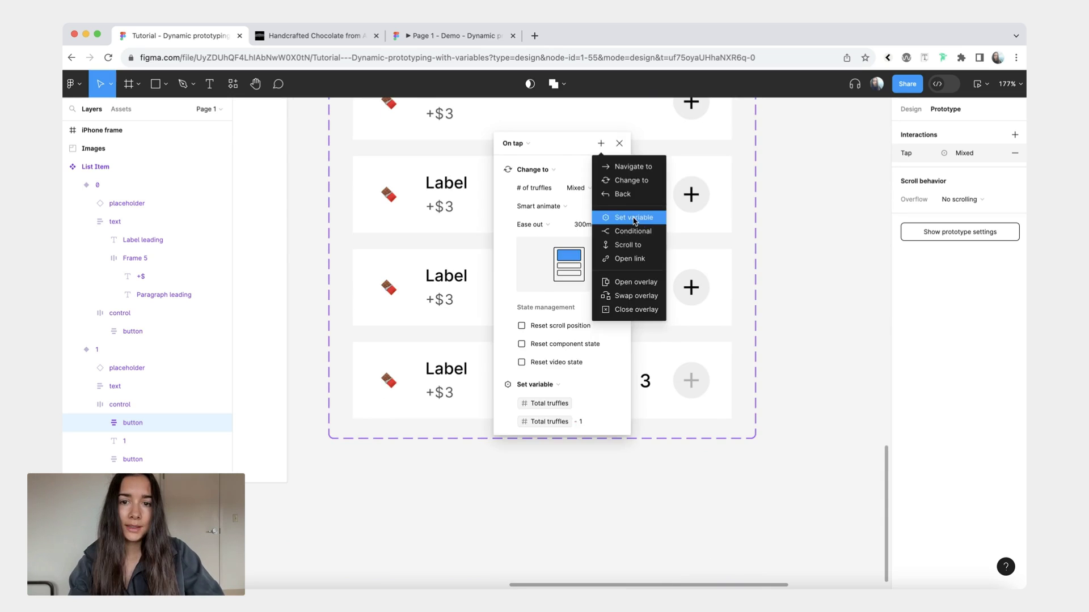
left_click(632, 215)
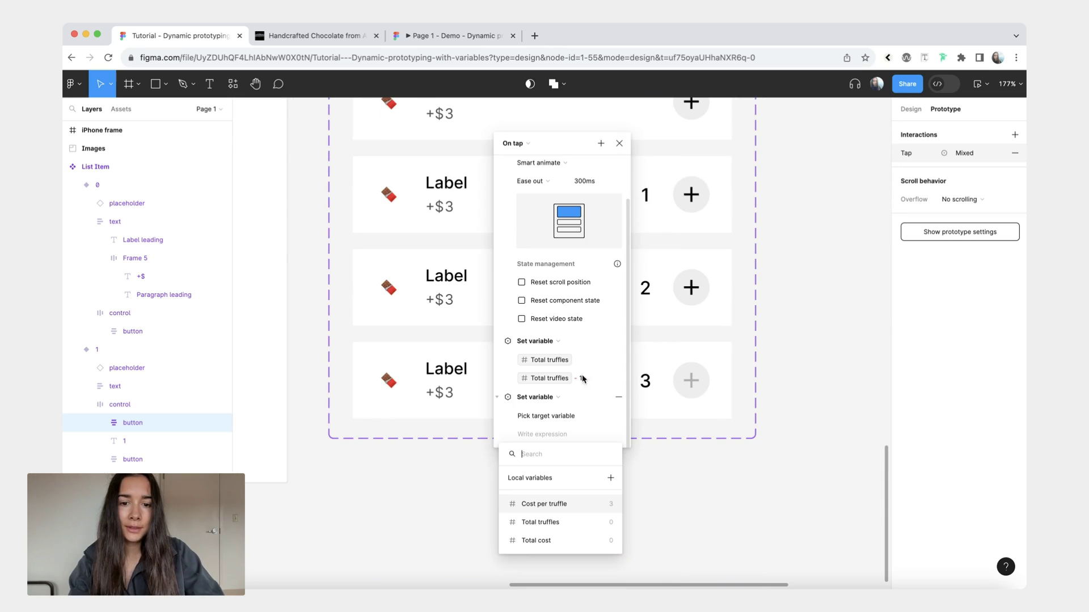
left_click(550, 542)
left_click(562, 523)
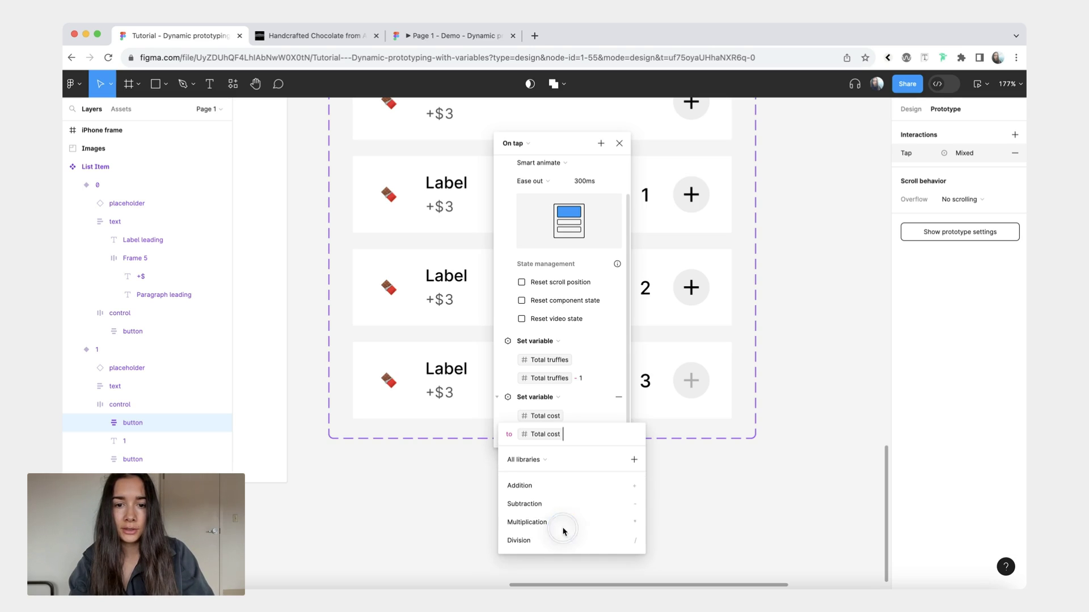
left_click(606, 503)
left_click(581, 486)
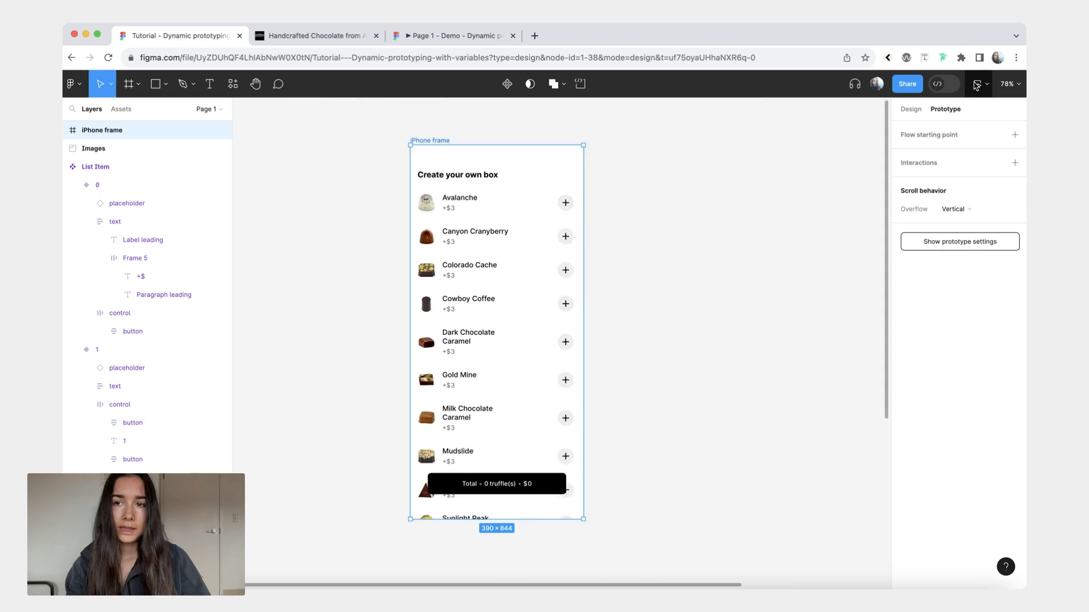
Step: Preview-test: add five truffles, then remove Colorado Cache, Canyon Cranyberry and Avalanche, leaving 2 truffles at $6
key("shift+space")
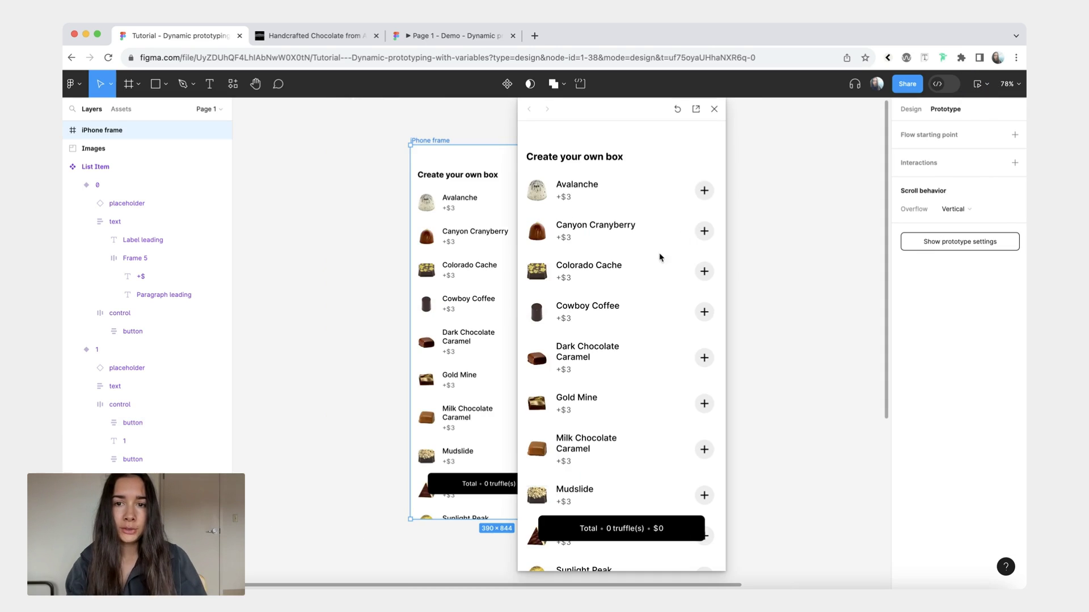
left_click(704, 193)
left_click(704, 231)
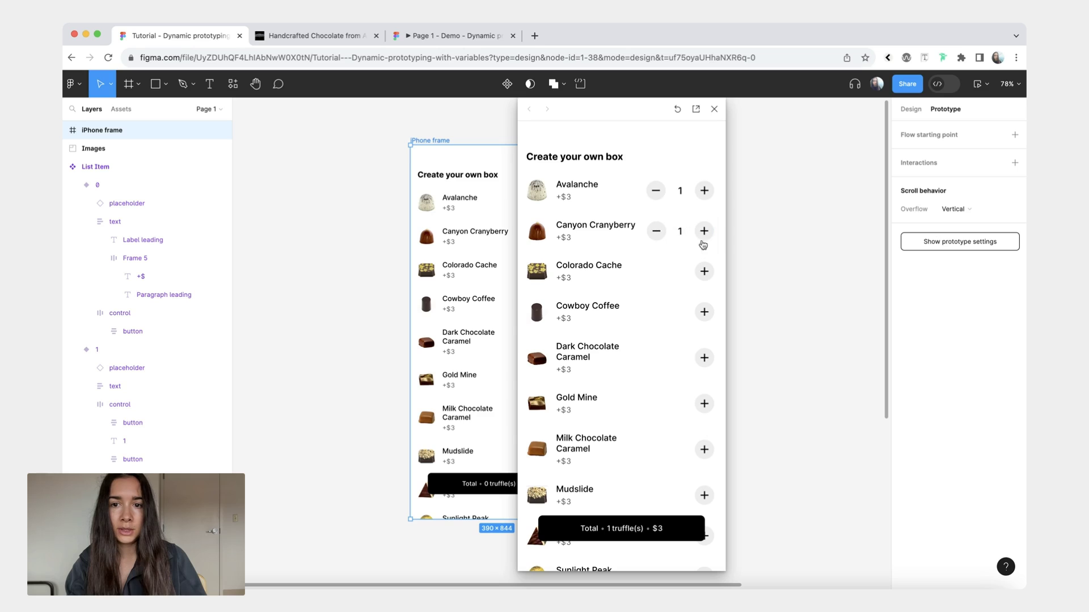
left_click(705, 273)
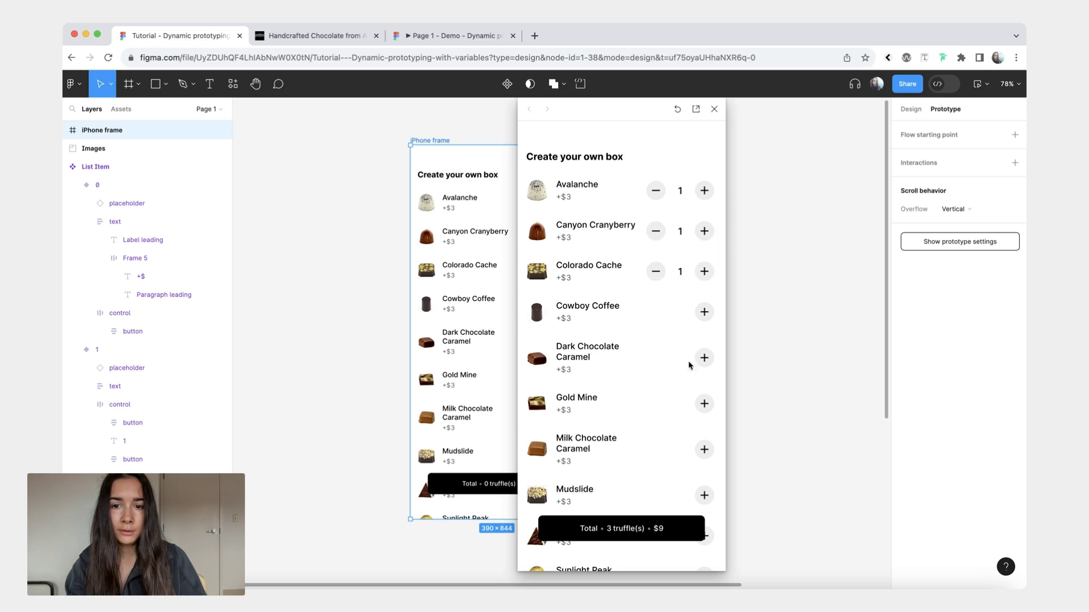
left_click(702, 367)
left_click(702, 366)
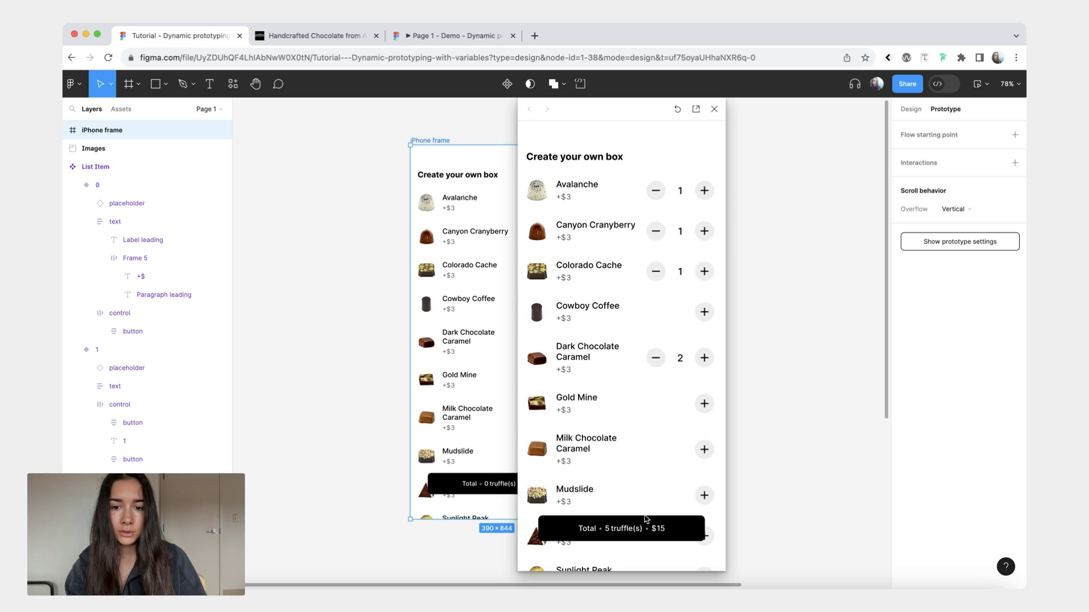
left_click(655, 272)
left_click(655, 231)
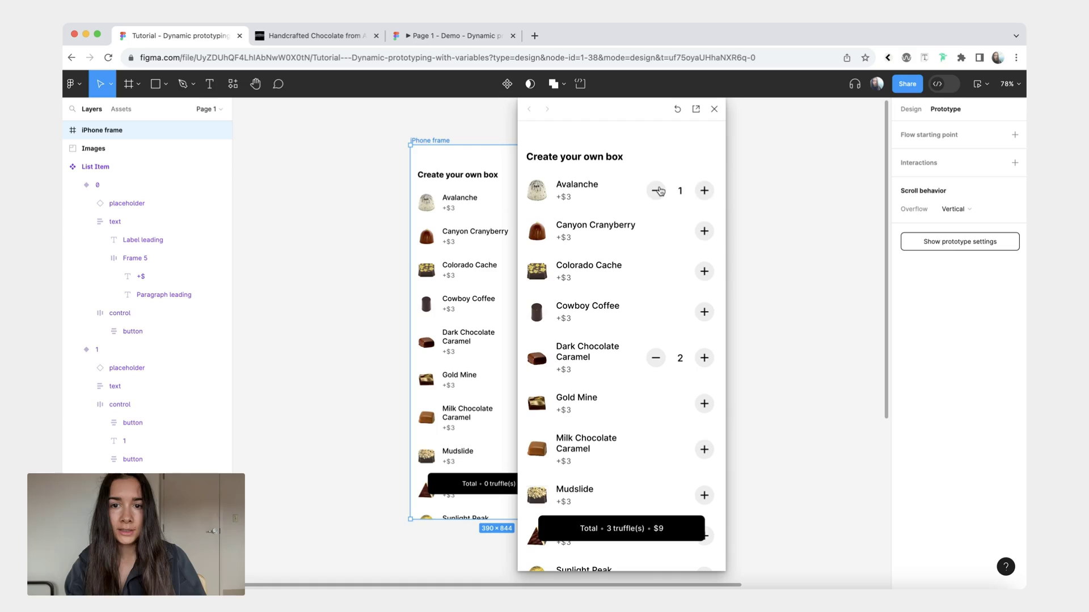
left_click(656, 191)
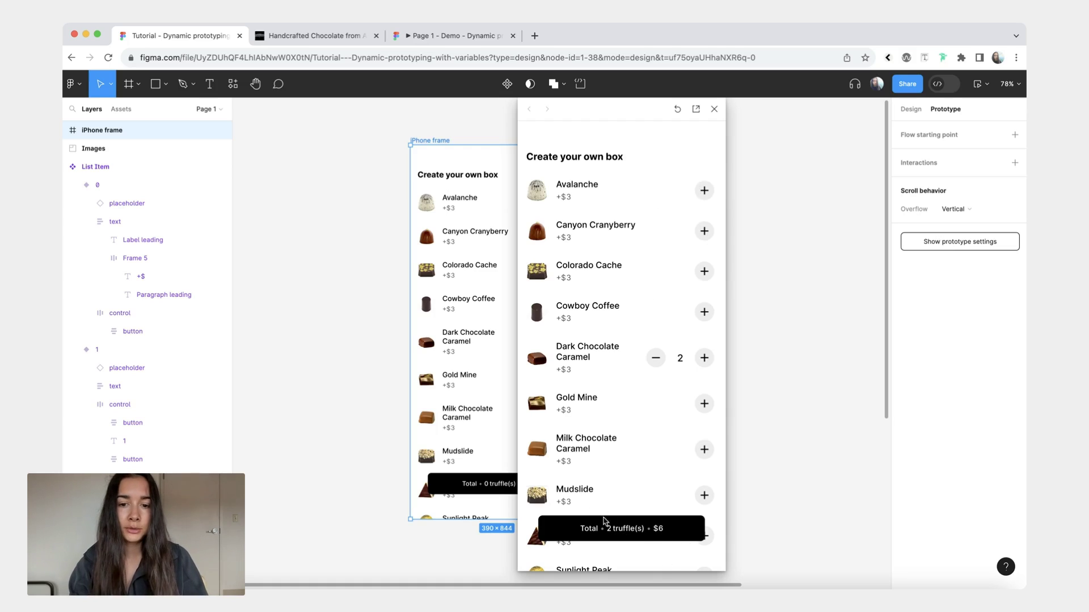
Step: Change the Cost per truffle local variable from 3 to 4, then reopen the prototype preview
left_click(714, 109)
left_click(910, 110)
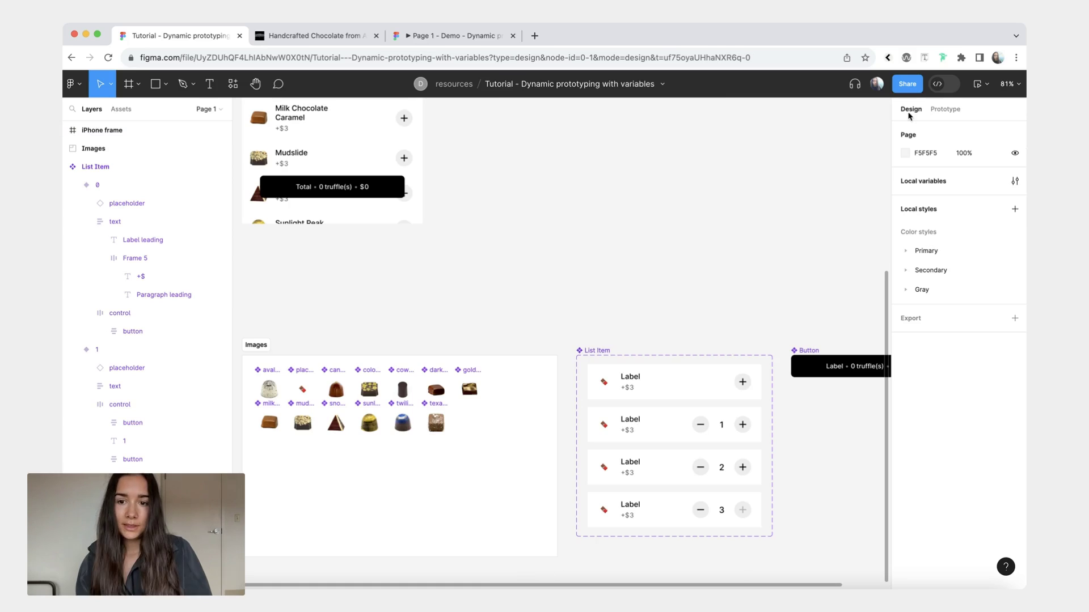
left_click(1014, 181)
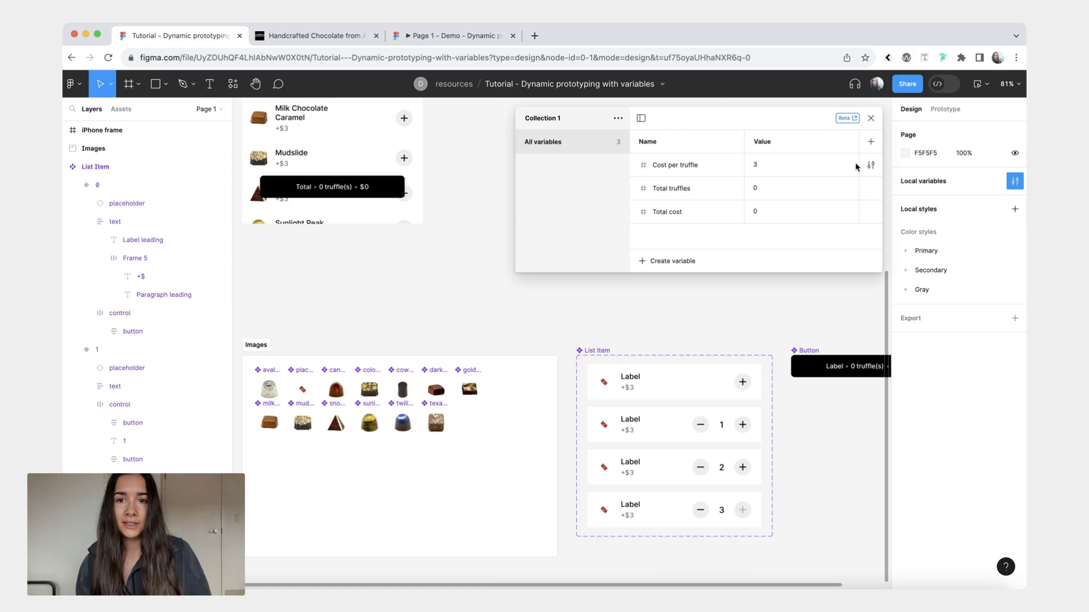
left_click(793, 169)
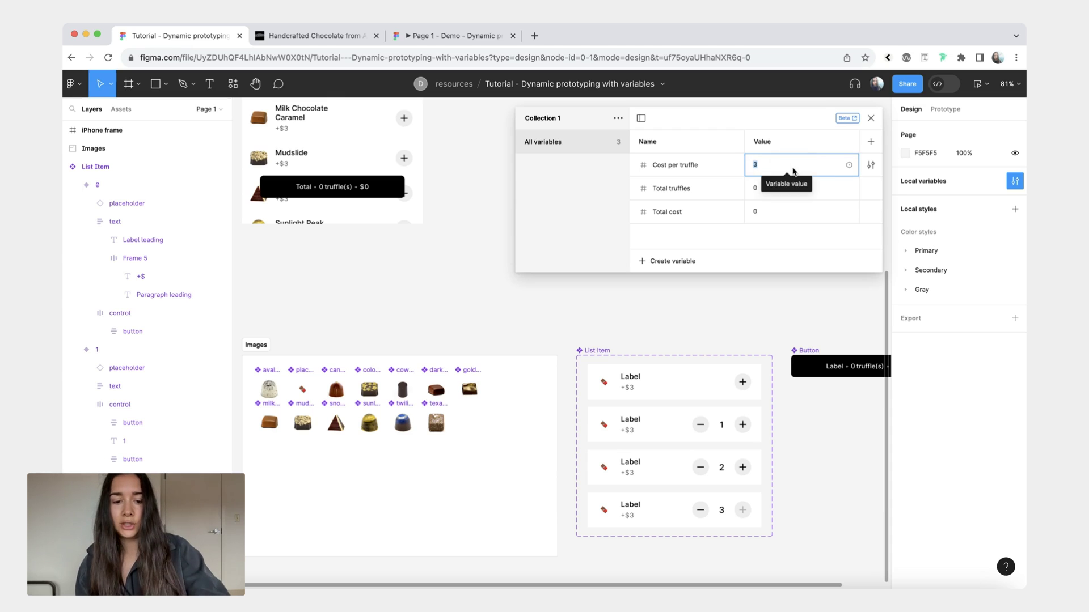
key("BackSpace")
type("4")
key("Return")
left_click(554, 305)
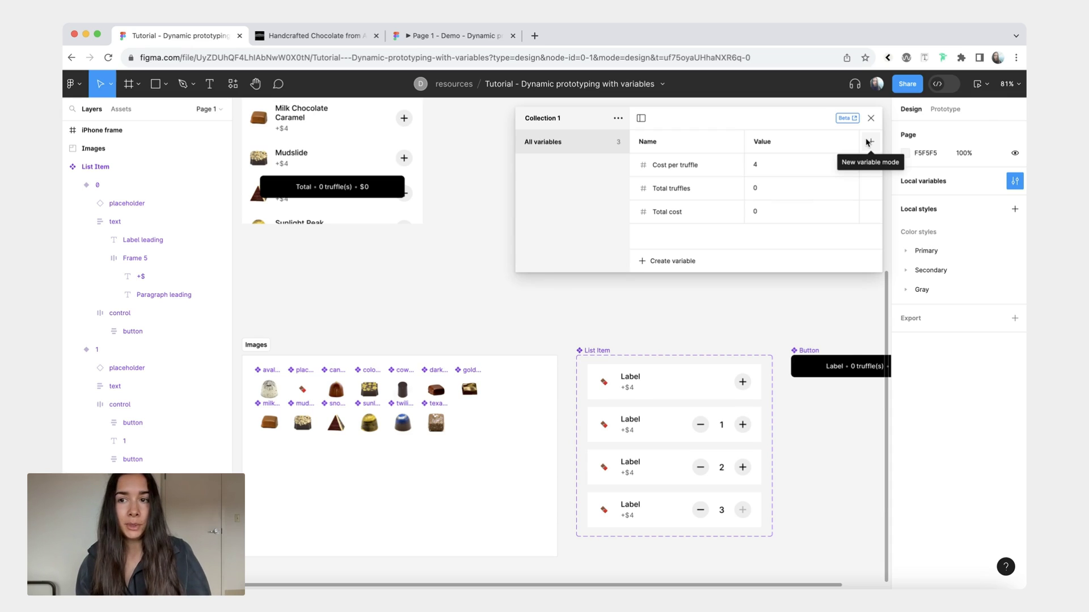
left_click(976, 84)
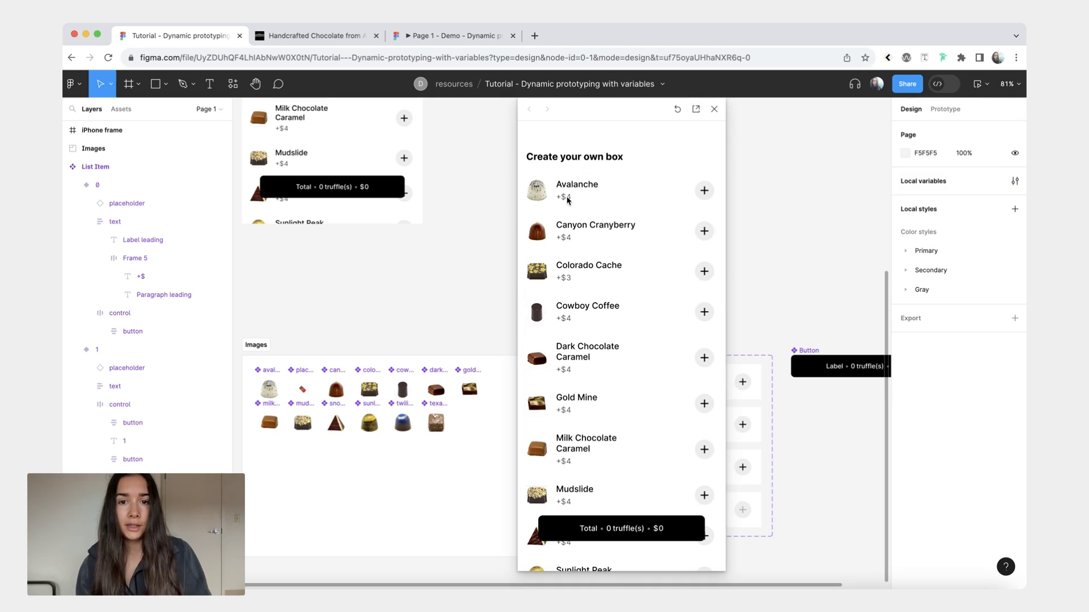
Step: Add two Canyon Cranyberry and one Cowboy Coffee (3 truffles, $12), then close the preview and zoom to fit
left_click(707, 236)
left_click(707, 236)
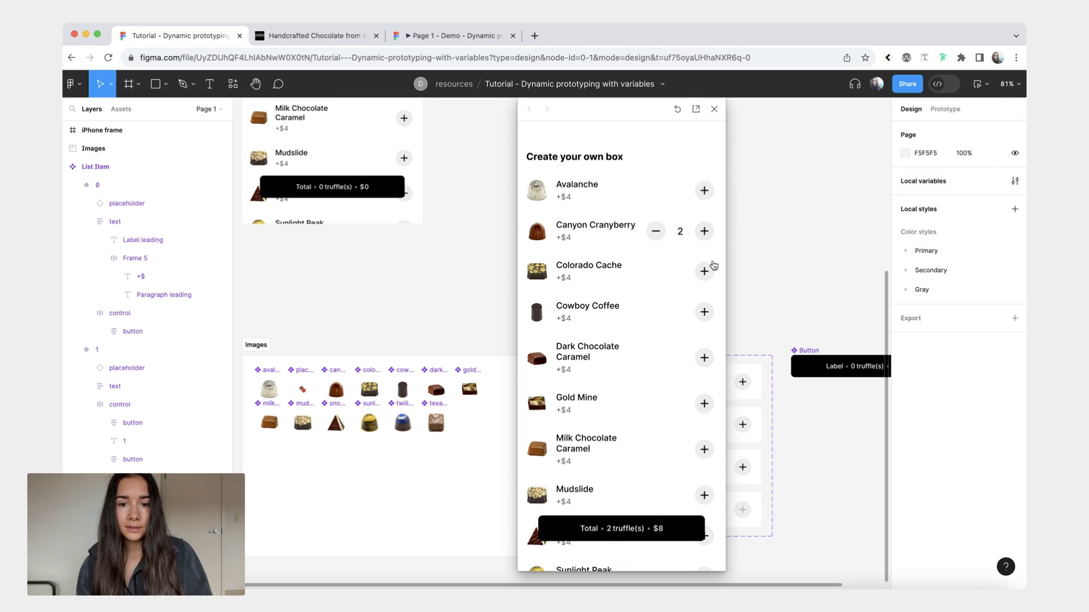
left_click(704, 313)
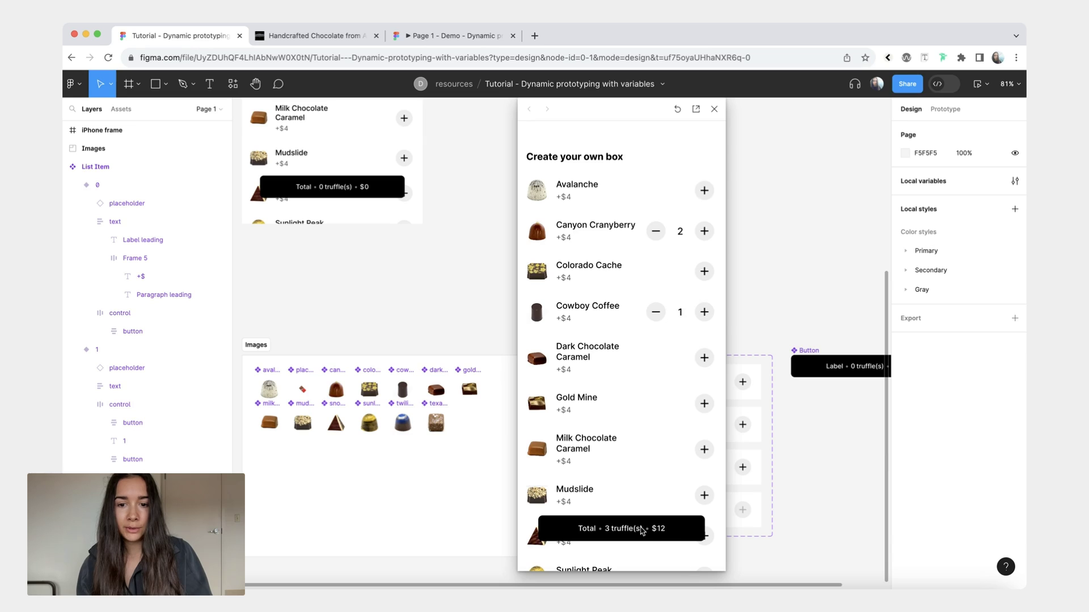
key("shift+space")
key("shift+1")
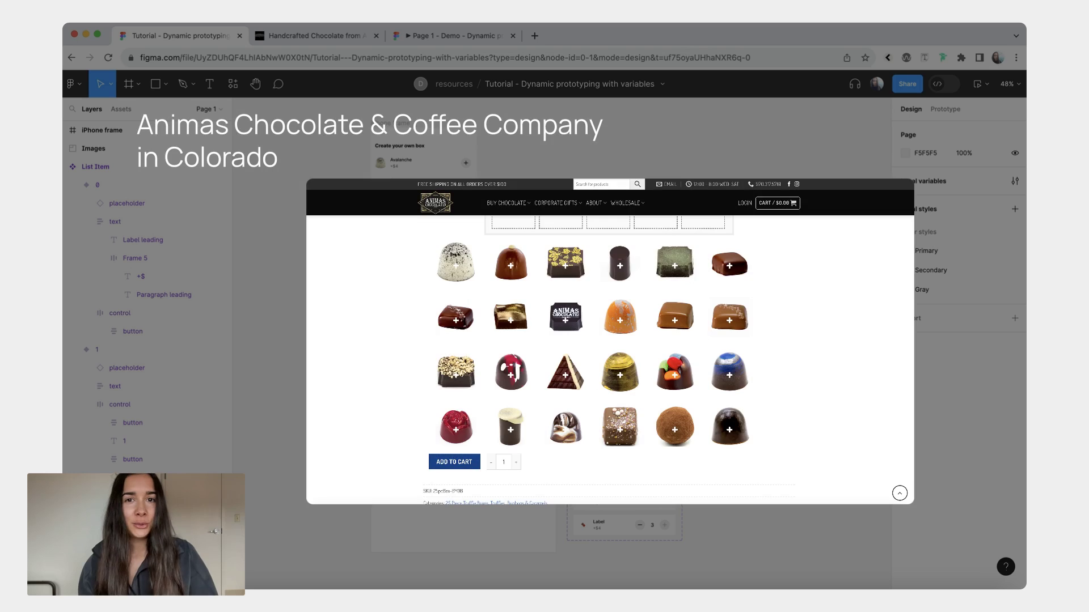
scroll(393, 167, "up", 5)
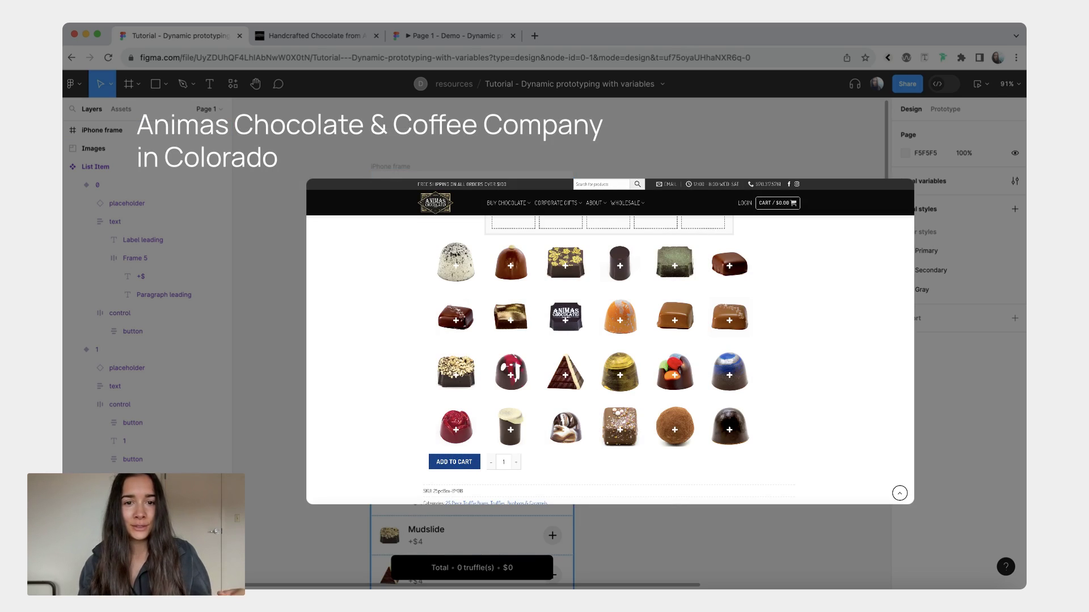
scroll(554, 243, "down", 2)
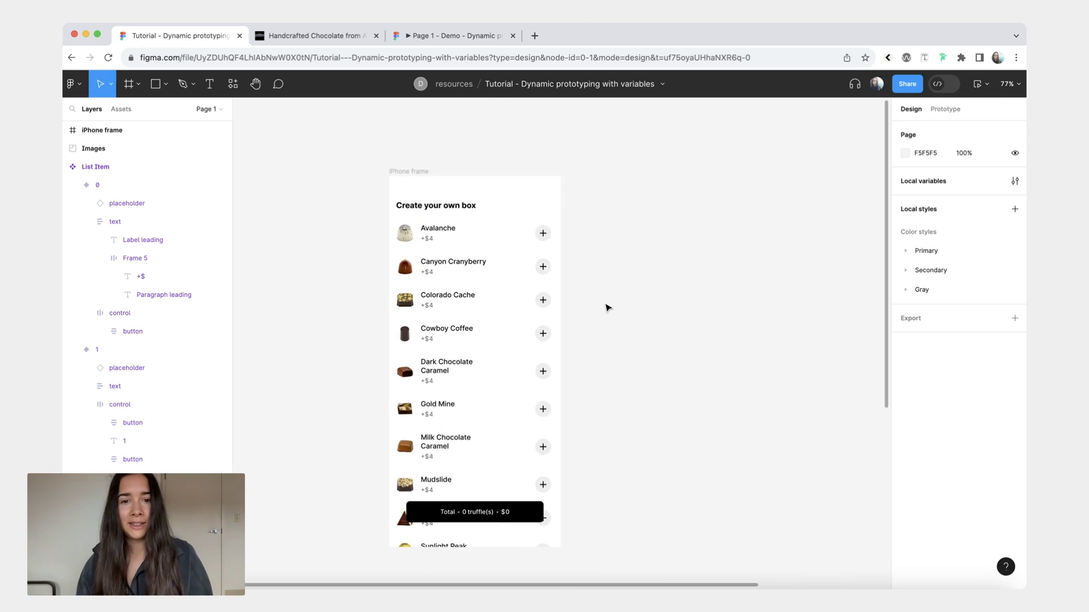
scroll(395, 371, "left", 2)
scroll(396, 372, "down", 1)
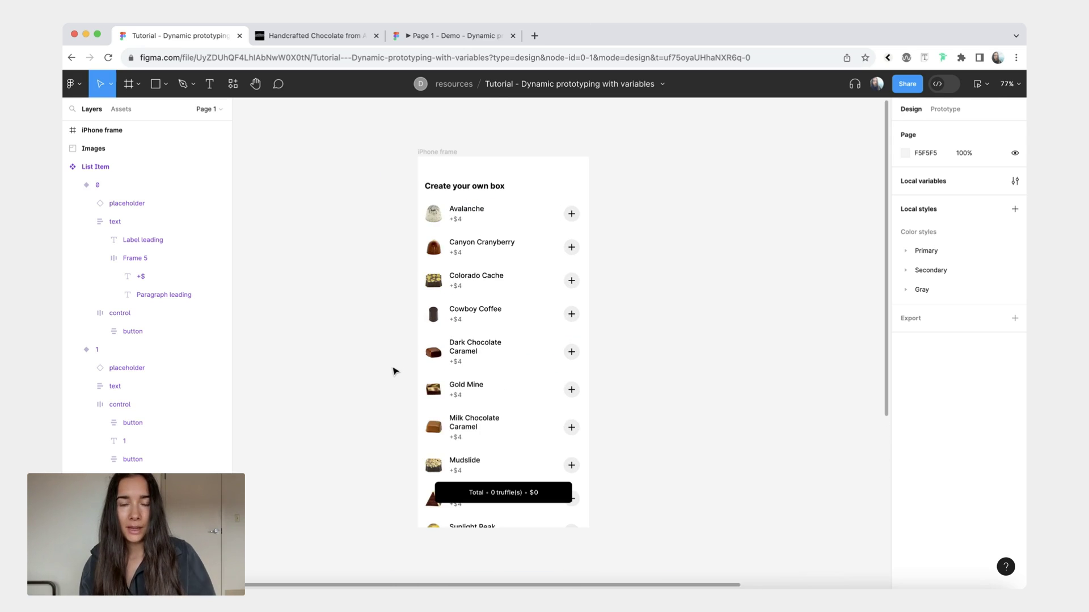